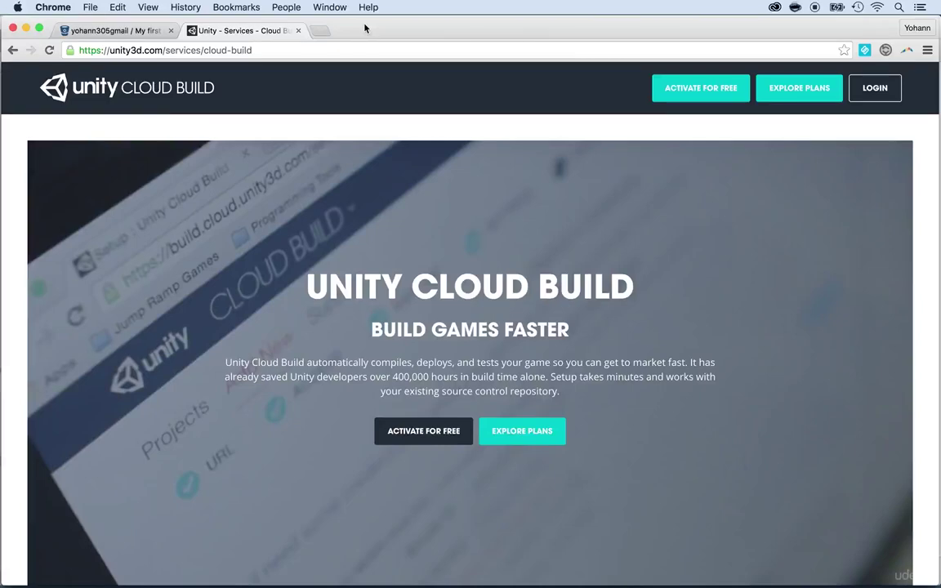
# - Go to build.cloud.unity3d.com and reload until the Unity ID login page loads
pyautogui.click(295, 51)
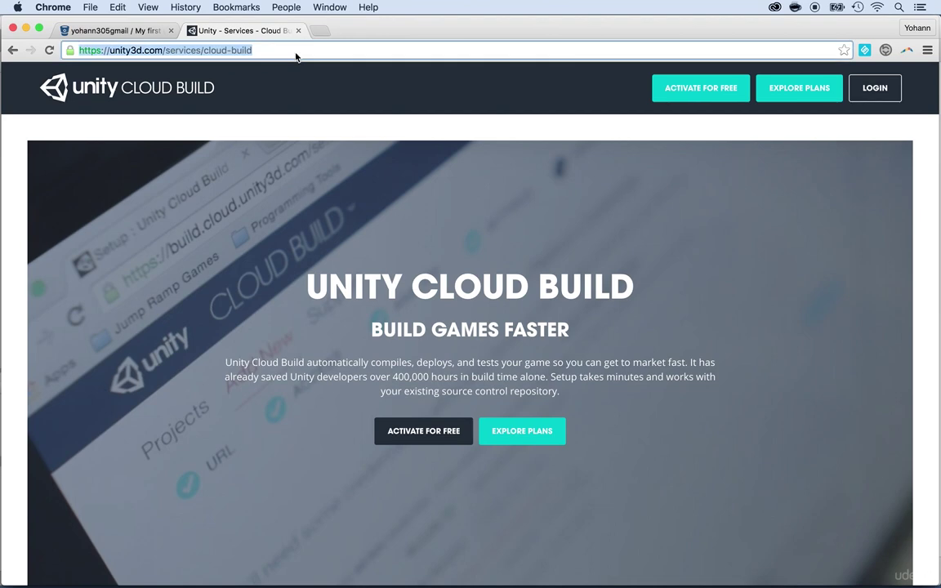
pyautogui.write('build.cloud.unity3d.com')
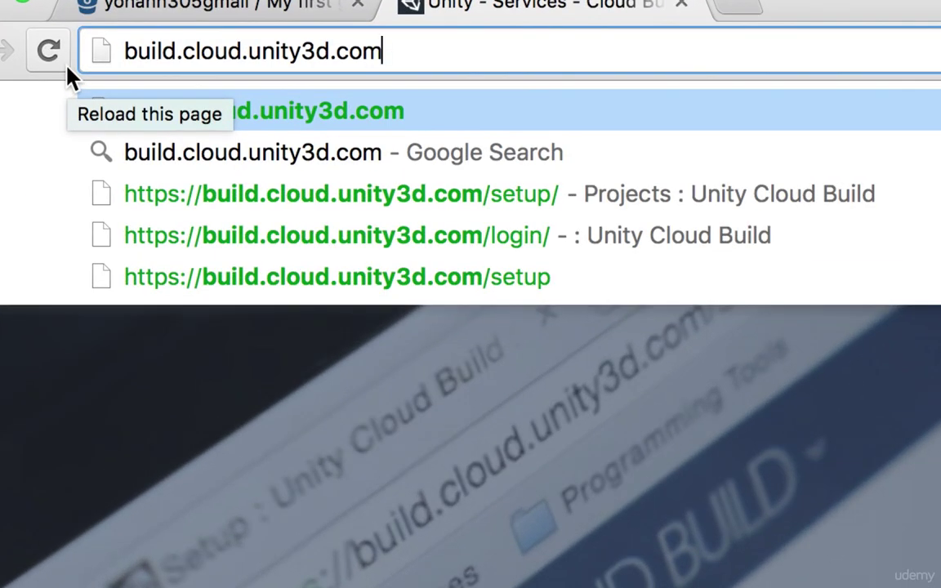
pyautogui.press('Return')
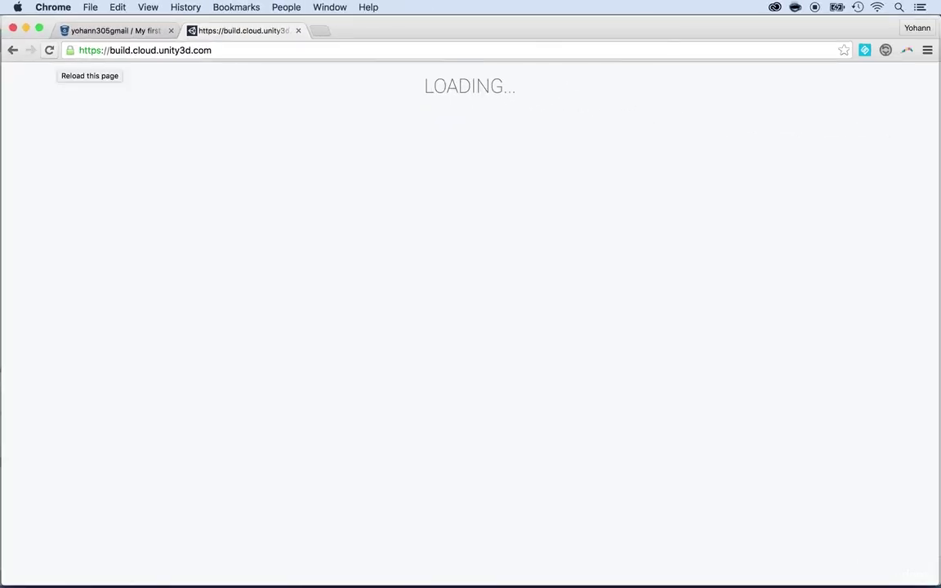
pyautogui.click(49, 49)
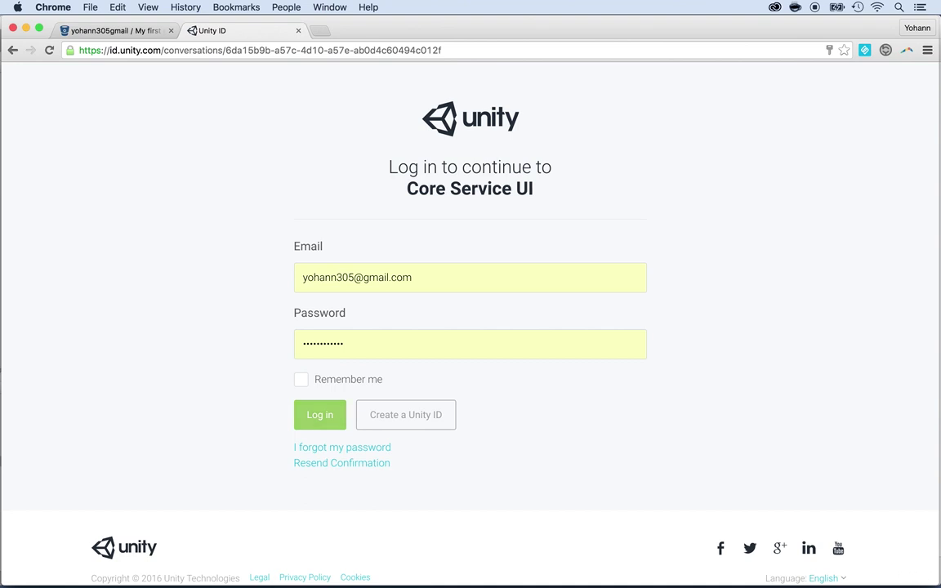
# - Log in with Remember me checked, then scroll through the Welcome projects page
pyautogui.click(301, 379)
pyautogui.click(320, 414)
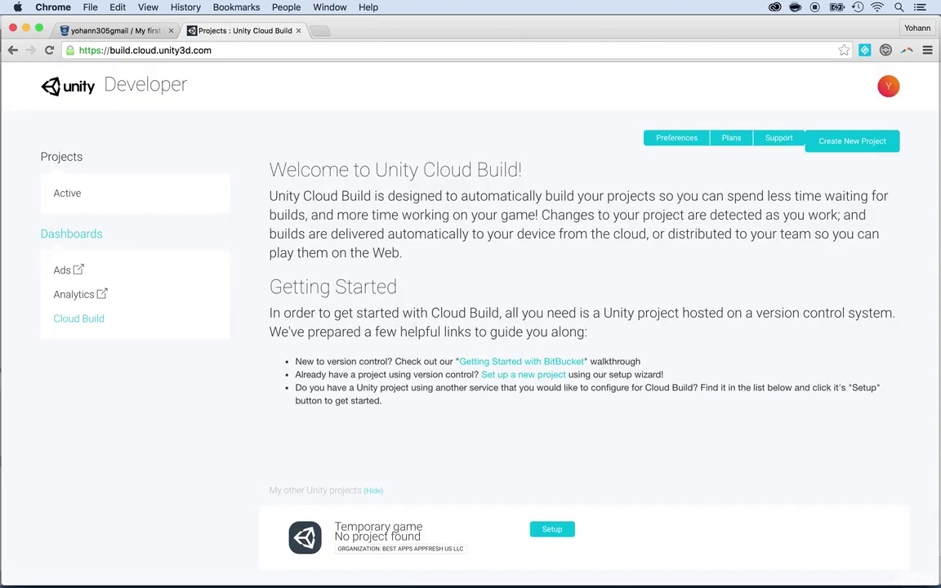
pyautogui.scroll(-4, 470, 327)
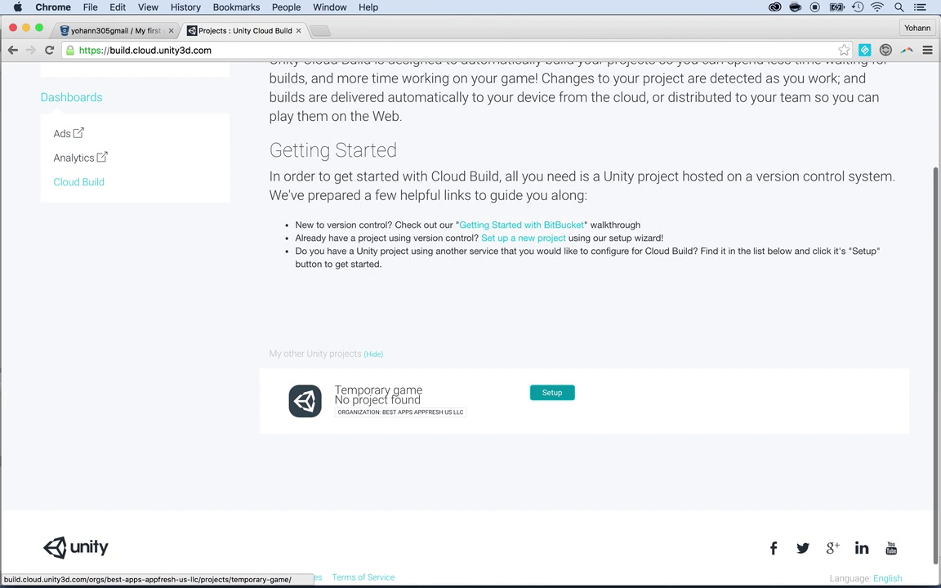
pyautogui.scroll(3, 552, 393)
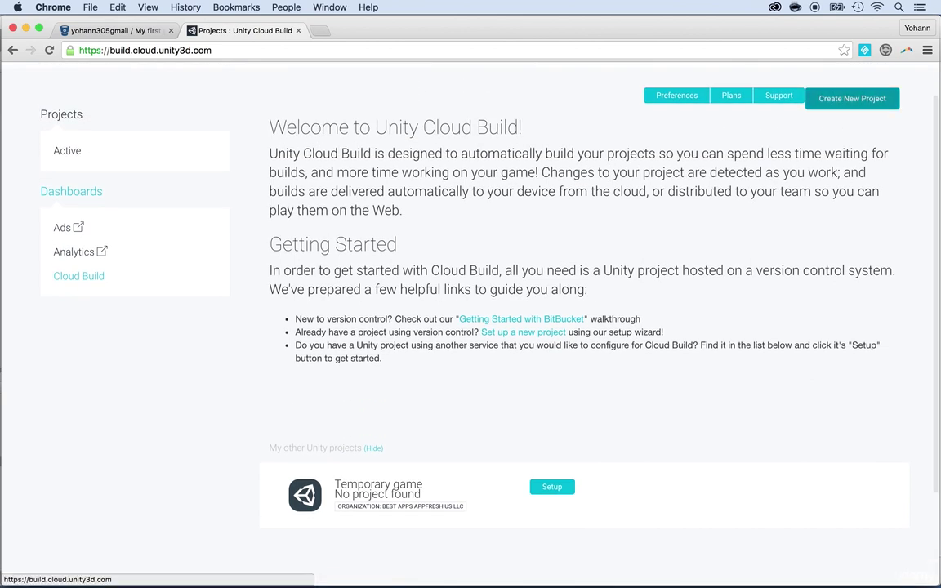
# - Create a project named 'Shooter Game' in the Best Apps AppFresh us LLC organization
pyautogui.click(851, 98)
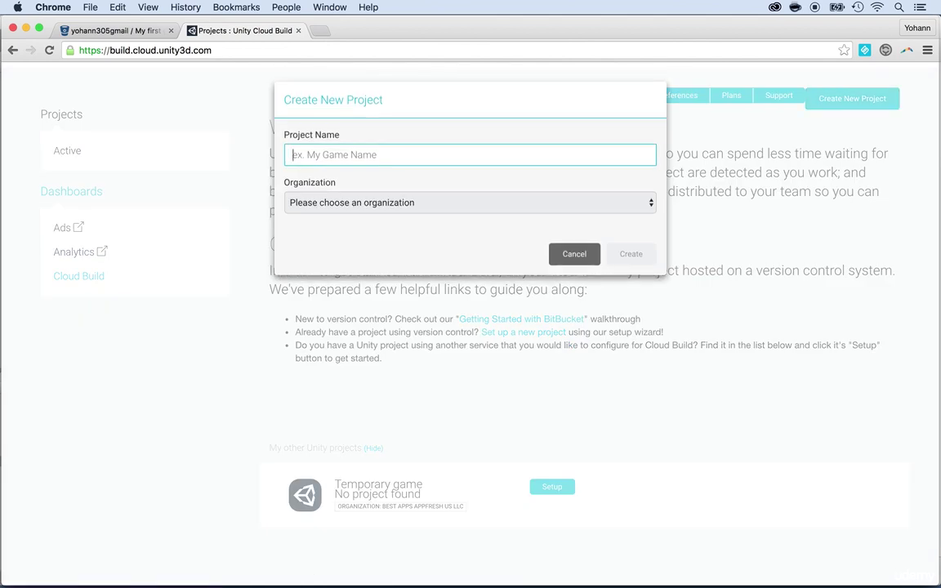
pyautogui.write('Shooter Game')
pyautogui.click(330, 203)
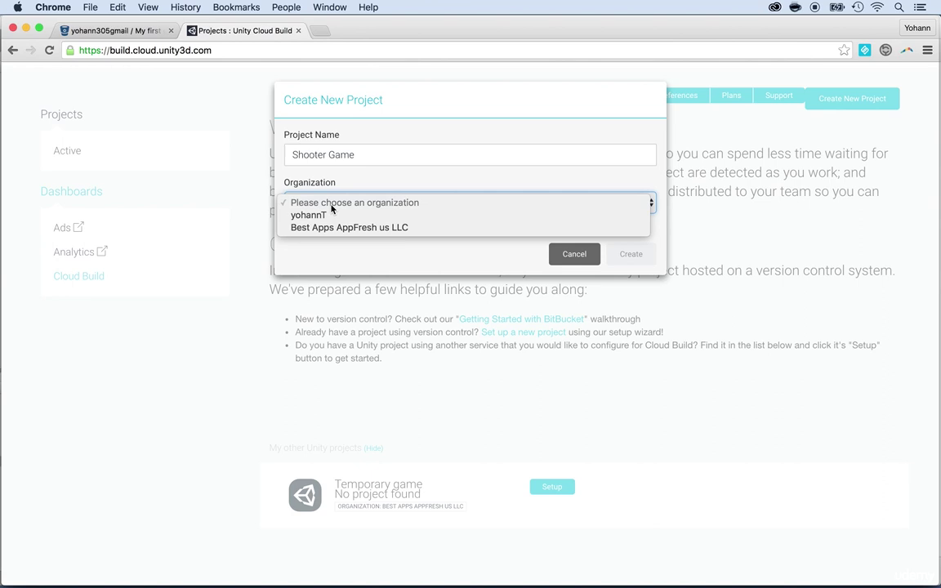
pyautogui.click(348, 227)
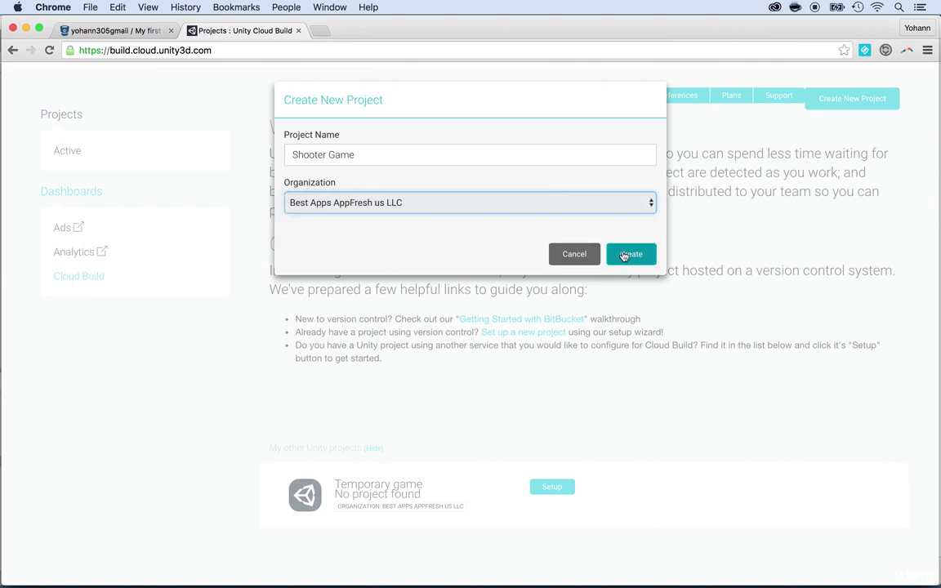
pyautogui.click(624, 255)
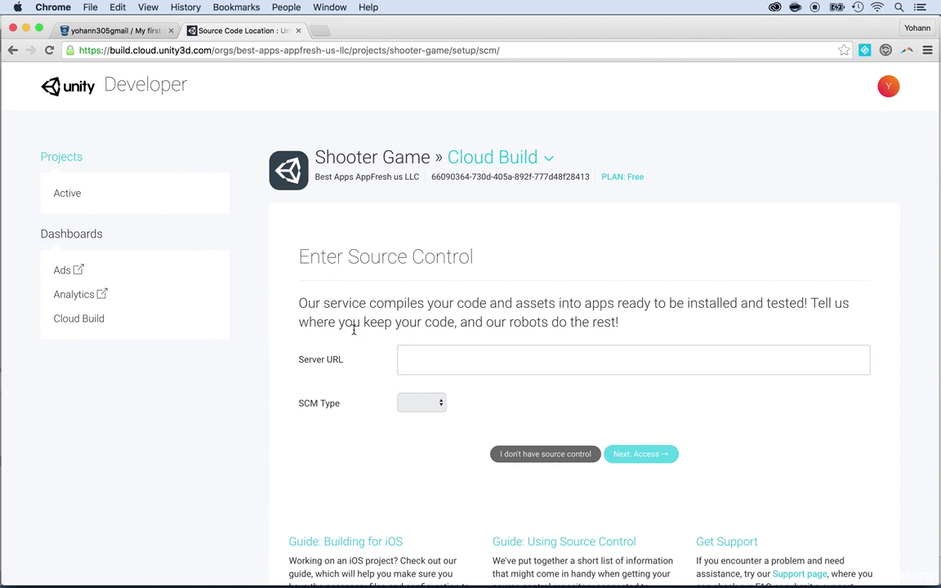
# - Highlight the Enter Source Control heading, then switch to the Bitbucket 'My first game' tab
pyautogui.moveTo(476, 257); pyautogui.dragTo(296, 261)
pyautogui.scroll(-1, 297, 260)
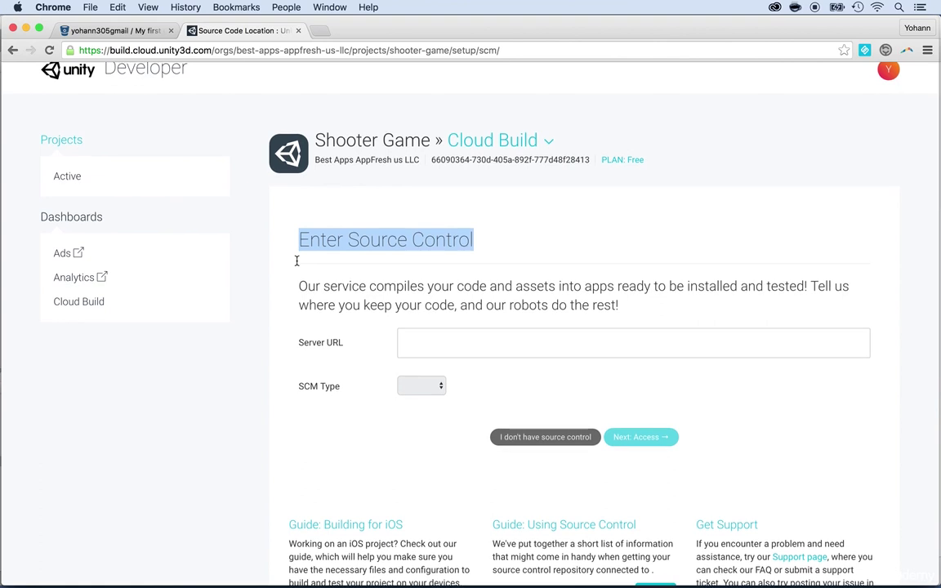
pyautogui.click(87, 34)
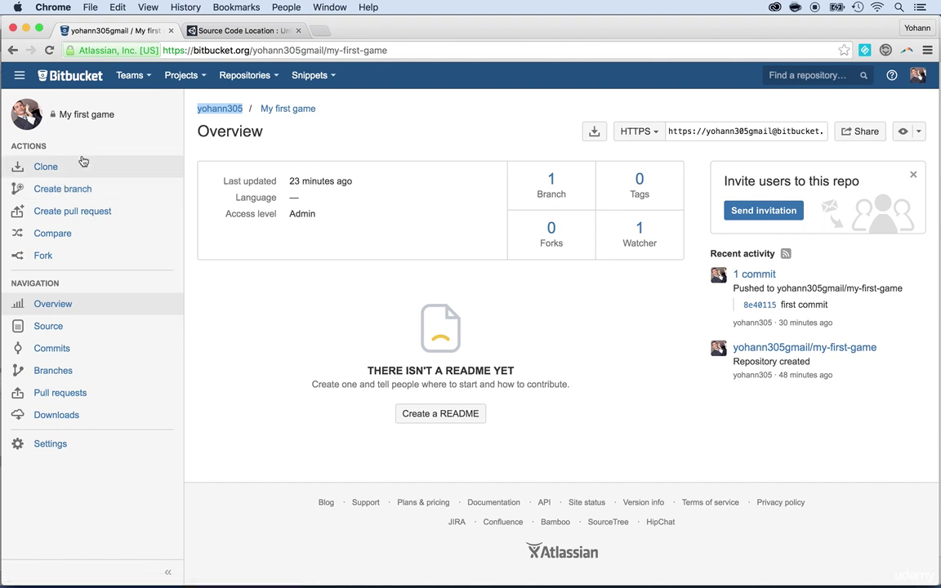
# - Copy the 'My first game' repository's HTTPS clone URL and return to the Cloud Build tab
pyautogui.click(84, 115)
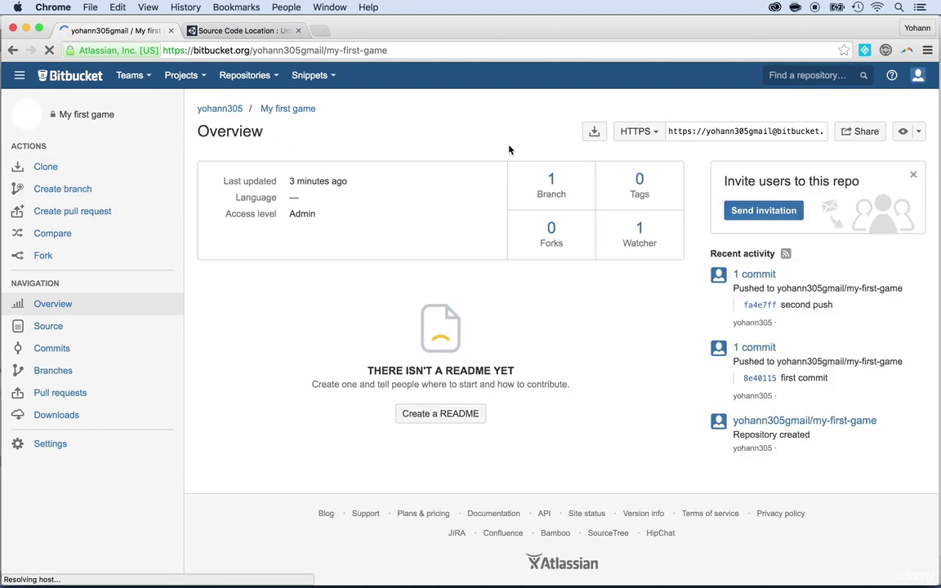
pyautogui.click(743, 131)
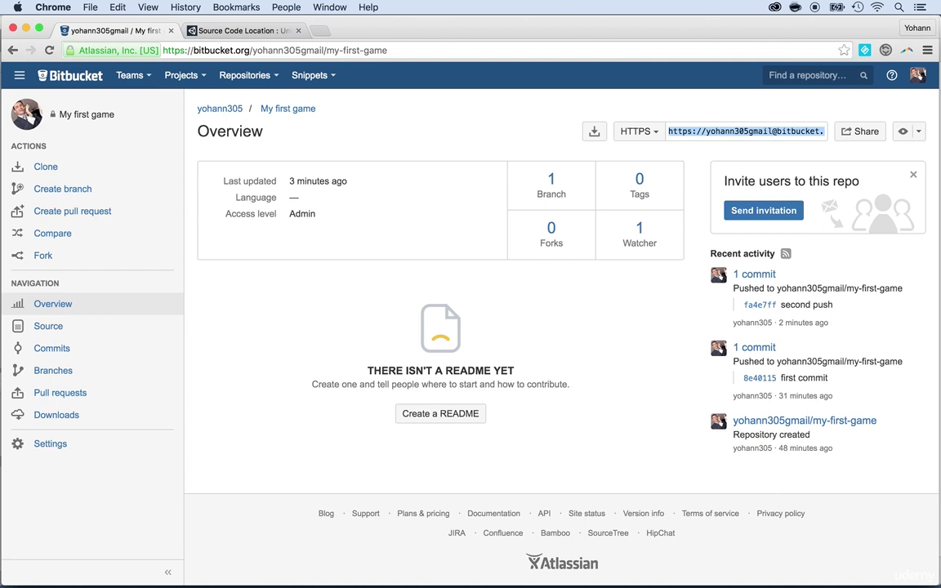
pyautogui.rightClick(735, 133)
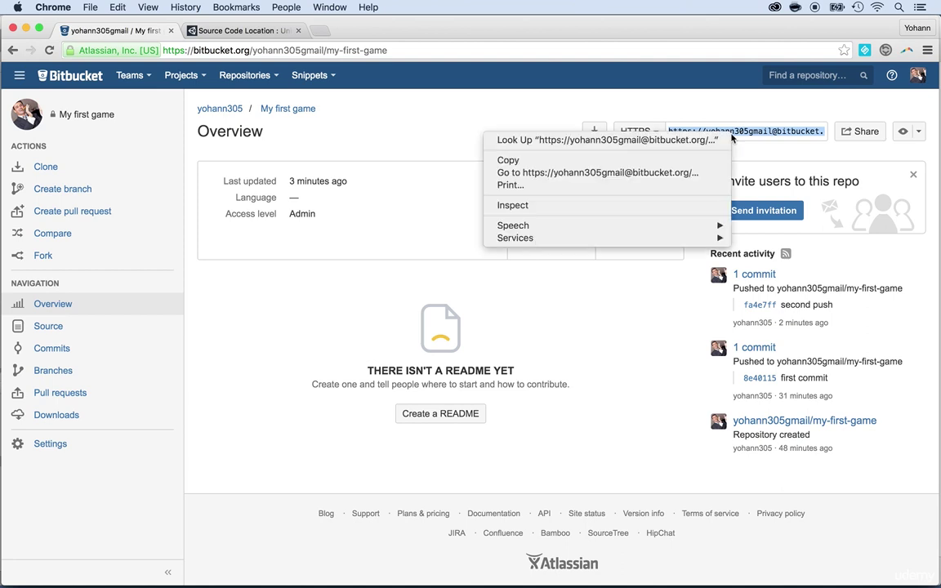
pyautogui.click(682, 161)
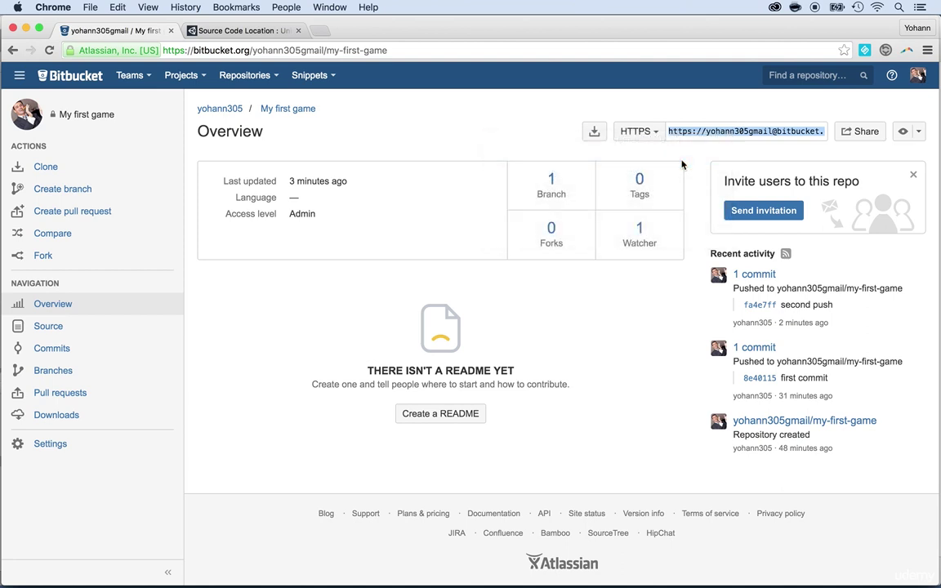
pyautogui.click(247, 31)
# - Paste the Bitbucket clone URL into Server URL and keep GIT as the SCM type
pyautogui.scroll(1, 320, 172)
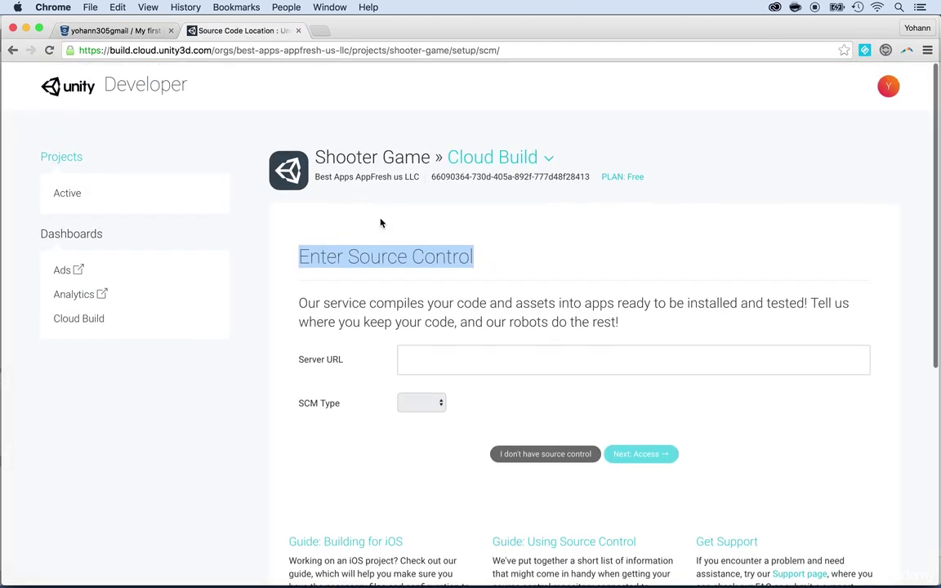
pyautogui.click(456, 352)
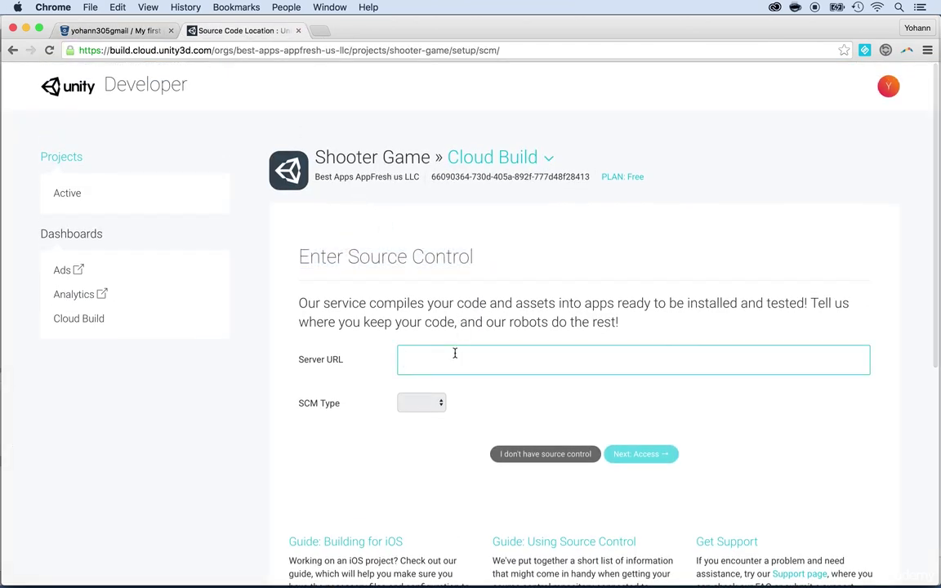
pyautogui.rightClick(455, 353)
pyautogui.click(469, 413)
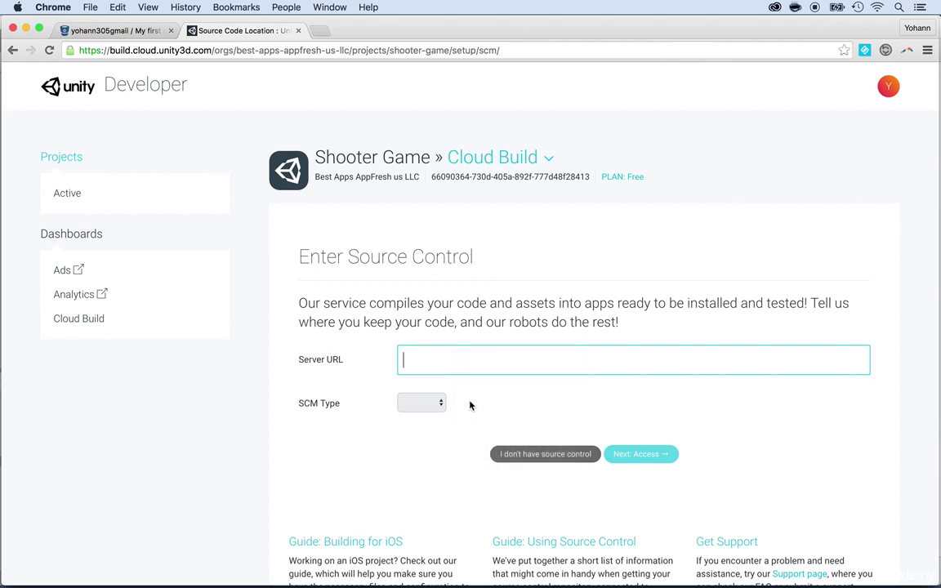
pyautogui.click(426, 405)
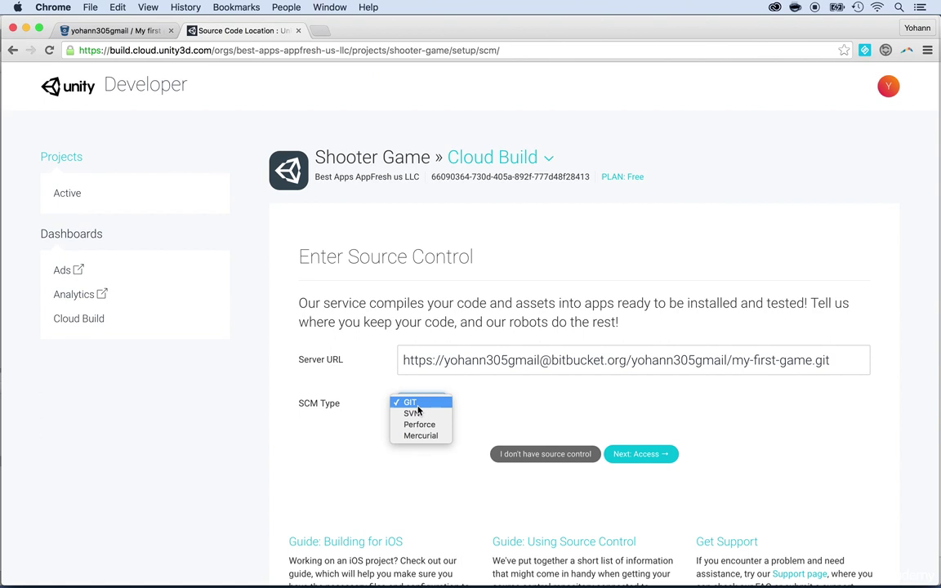
pyautogui.click(411, 402)
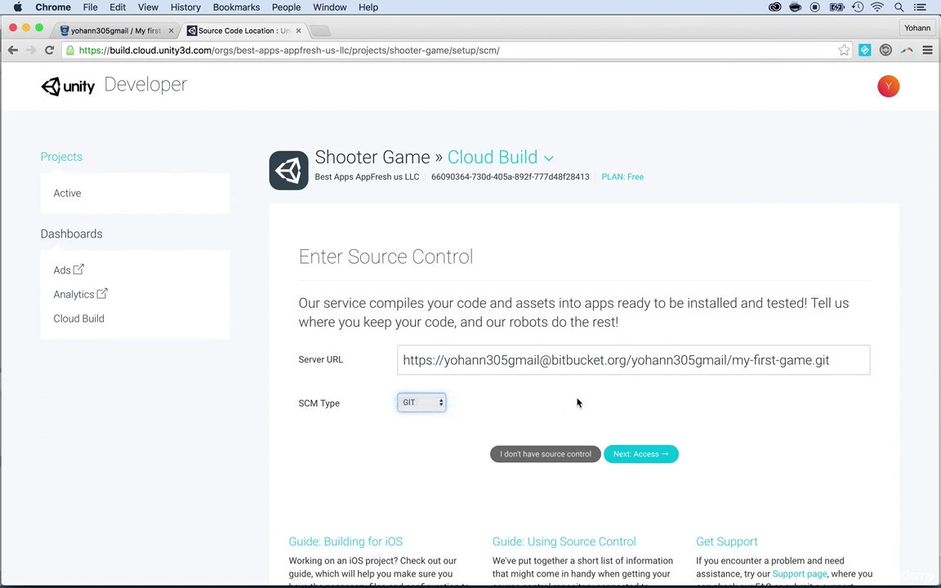
# - Continue to the access page, select the unique SSH key, and go back to Bitbucket
pyautogui.click(658, 460)
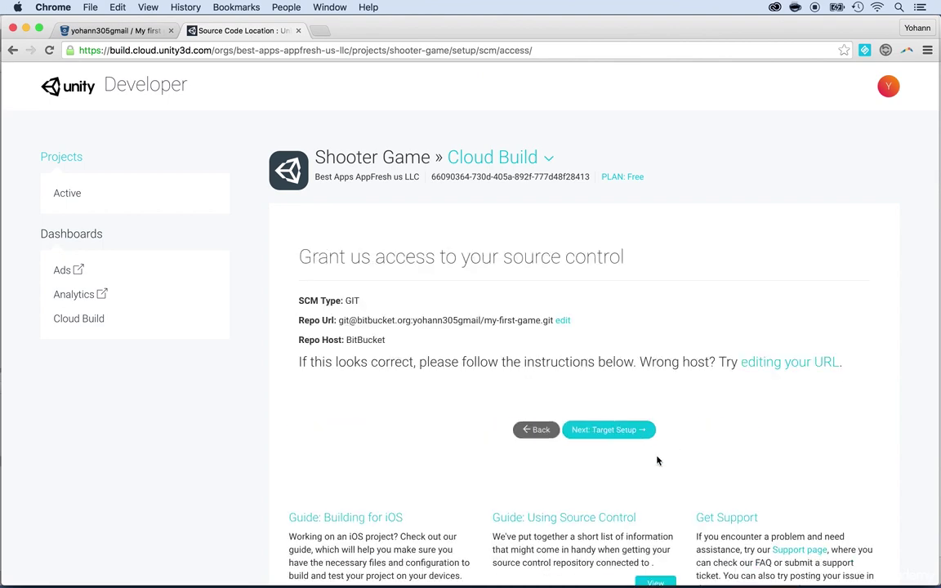
pyautogui.scroll(-2, 446, 360)
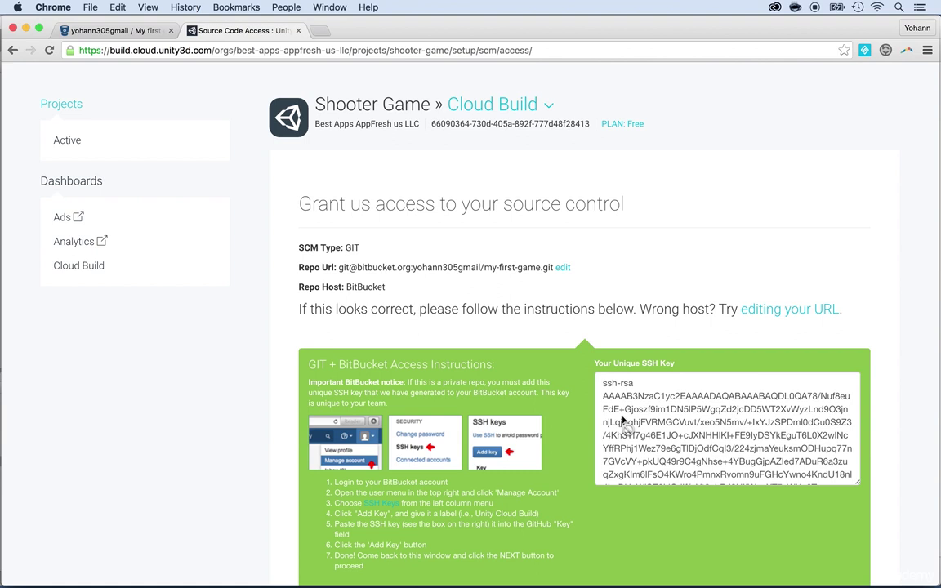
pyautogui.scroll(1, 622, 421)
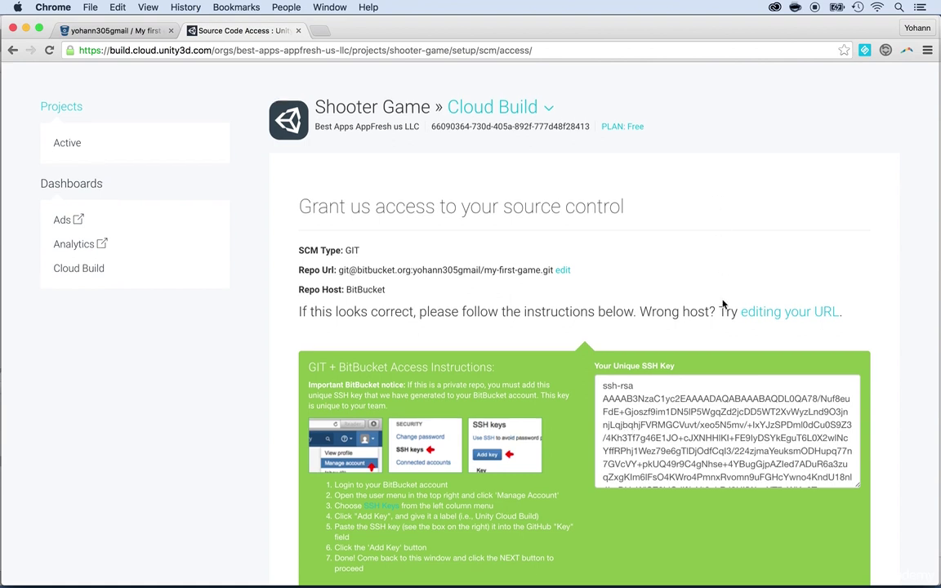
pyautogui.click(687, 433)
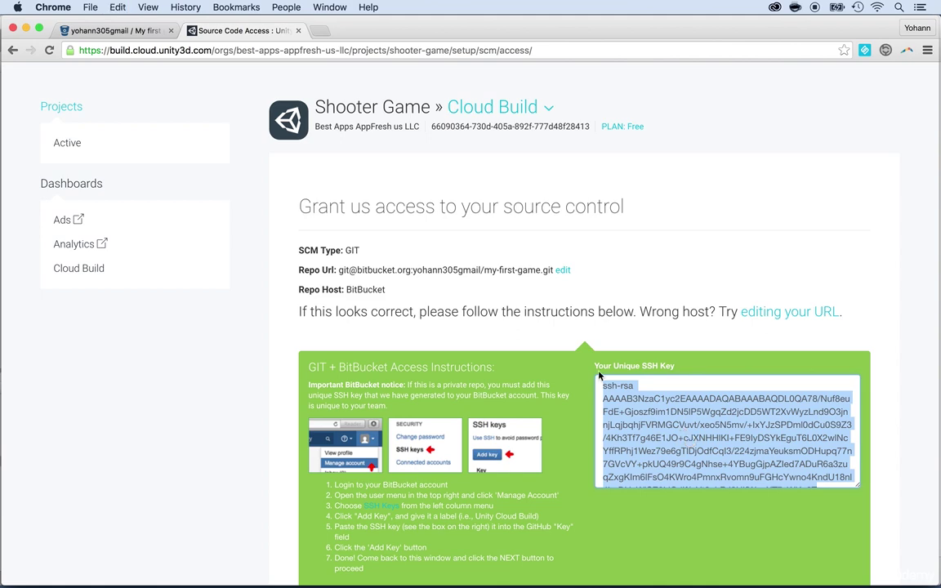
pyautogui.click(116, 30)
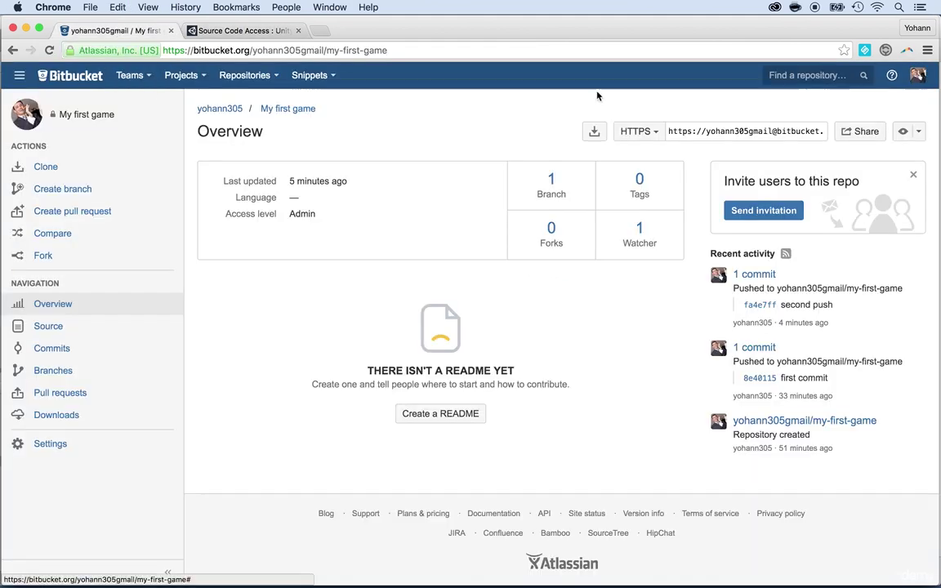
# - Open Bitbucket settings from the avatar menu, then open a new browser tab
pyautogui.click(914, 85)
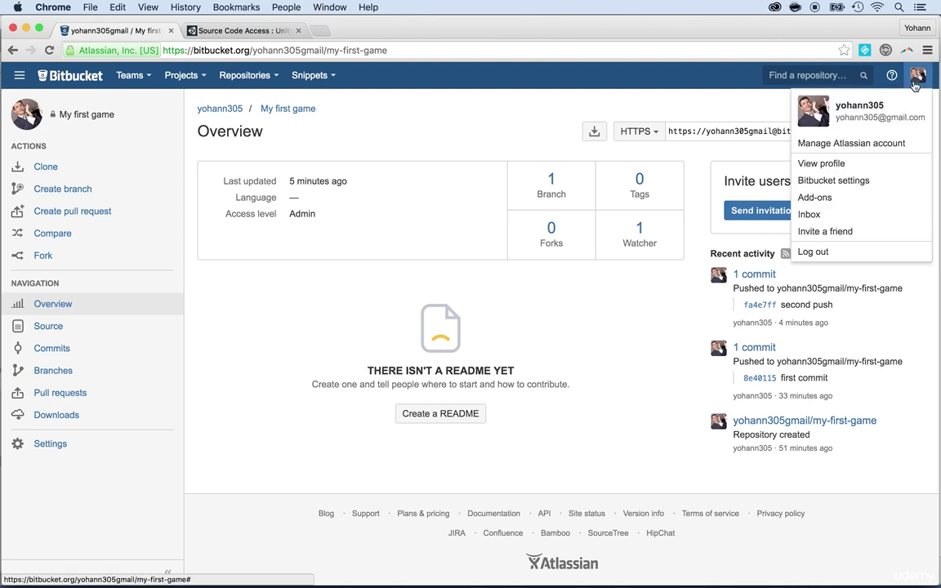
pyautogui.click(838, 180)
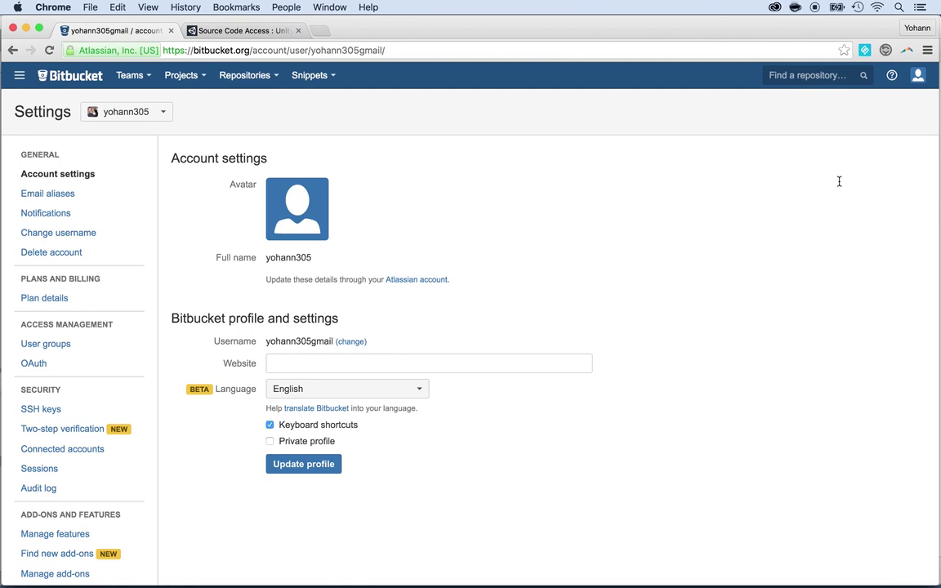
pyautogui.click(319, 32)
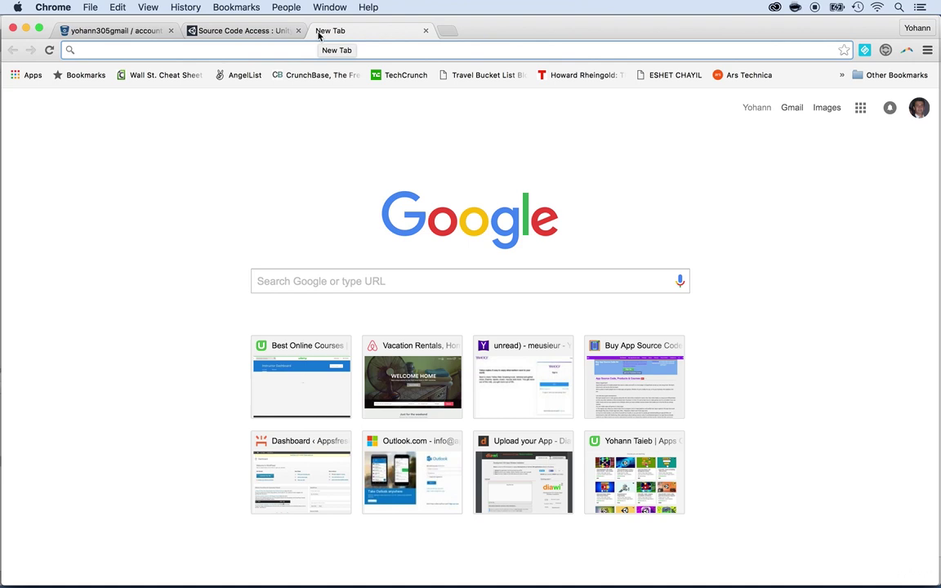
# - Search Google for 'how to add ssh keys github'
pyautogui.write('how to add ssh')
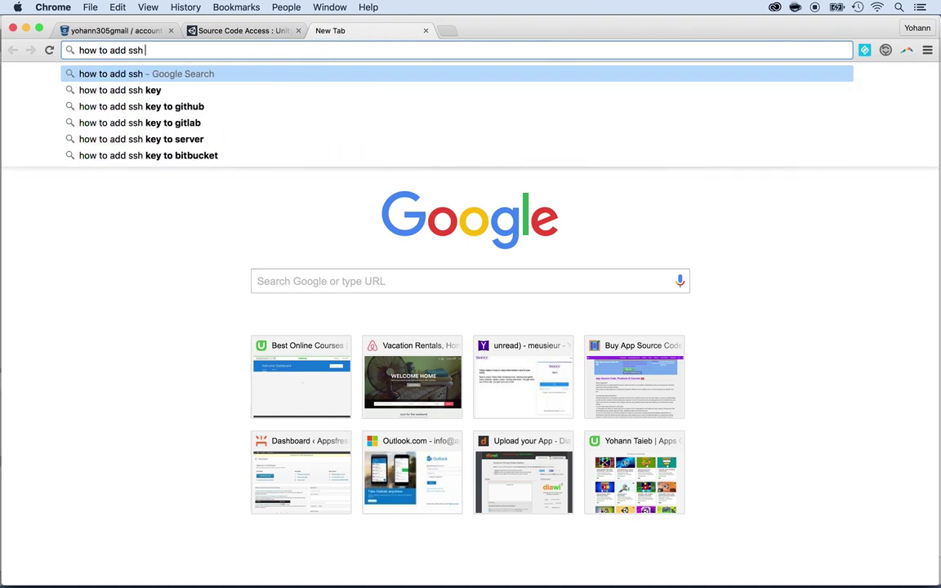
pyautogui.write(' keys githu')
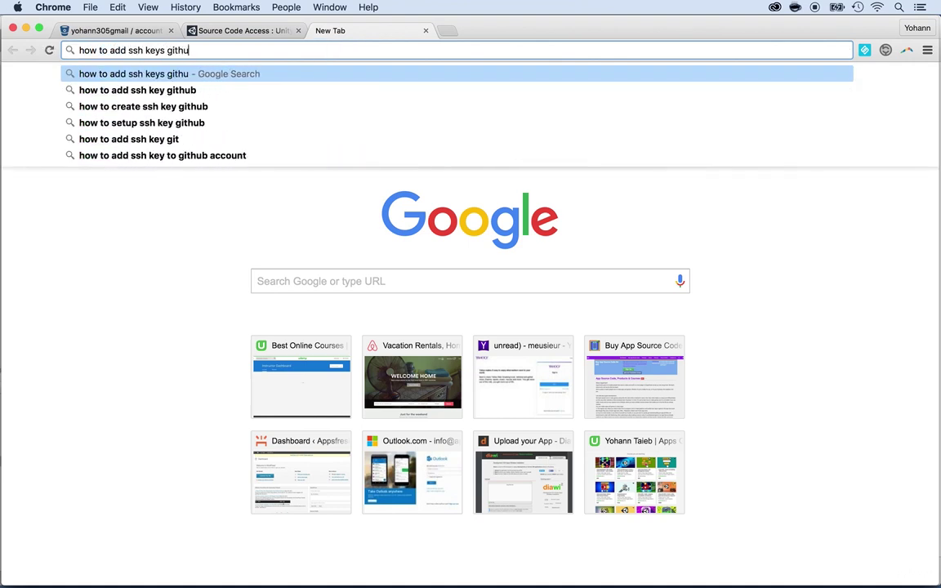
pyautogui.write('b')
pyautogui.press('Return')
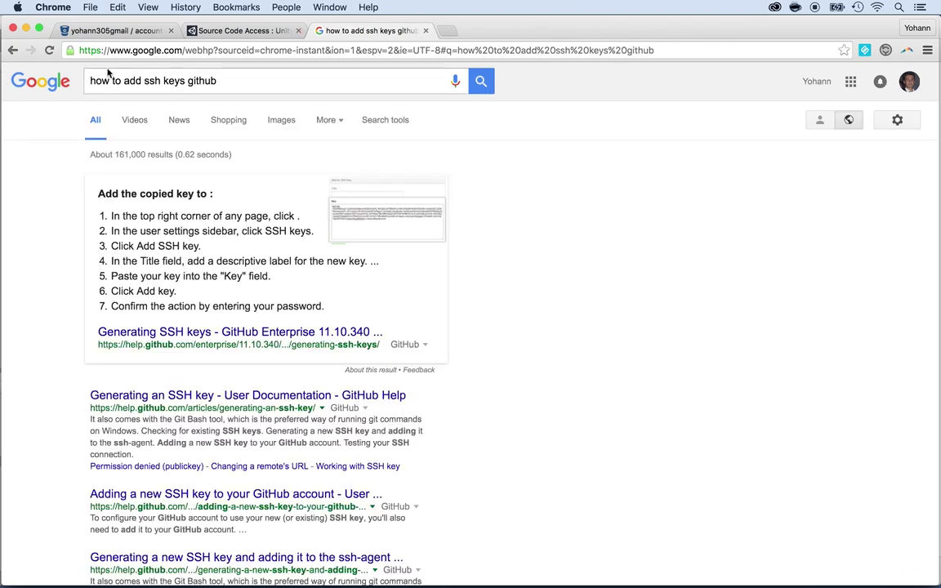
# - Go to Bitbucket's SSH keys settings and start adding a new key
pyautogui.click(115, 30)
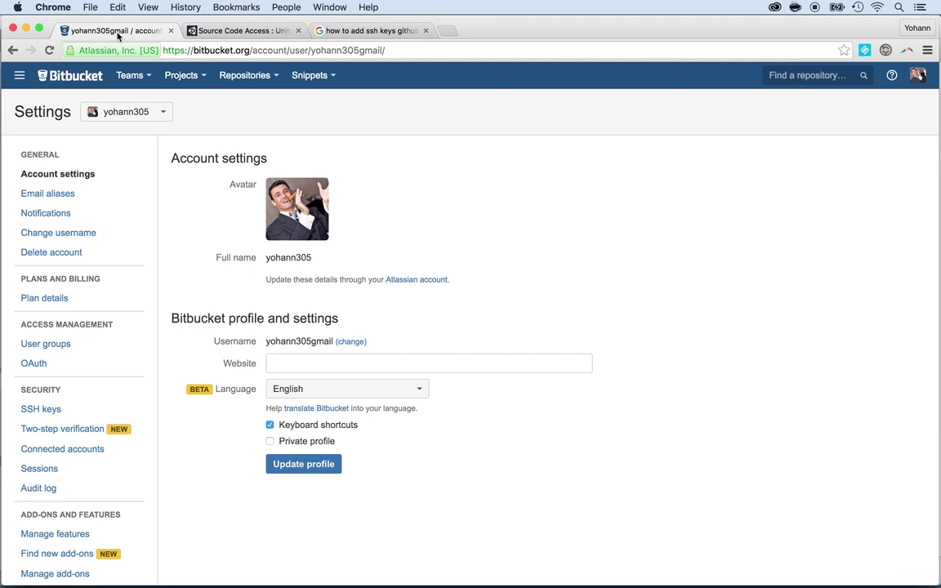
pyautogui.click(917, 75)
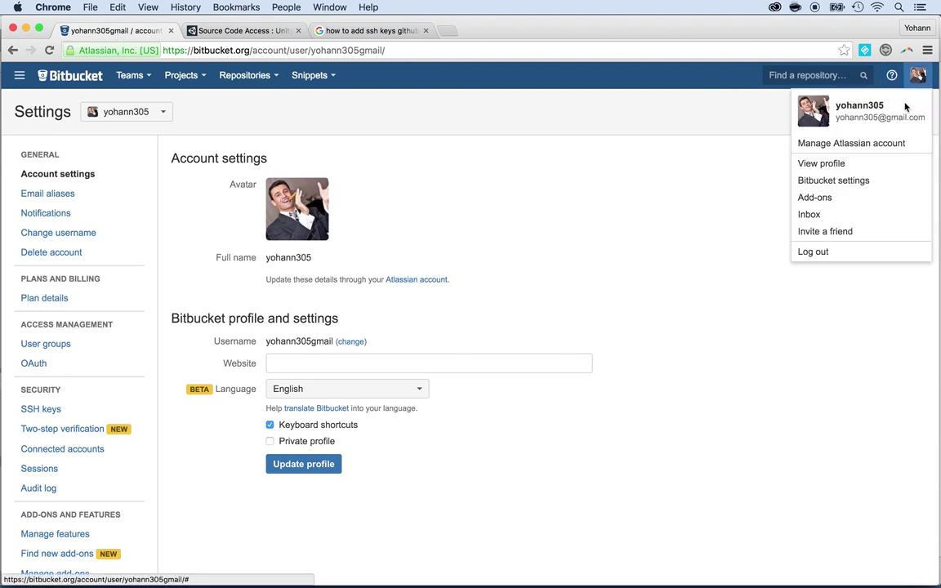
pyautogui.click(475, 306)
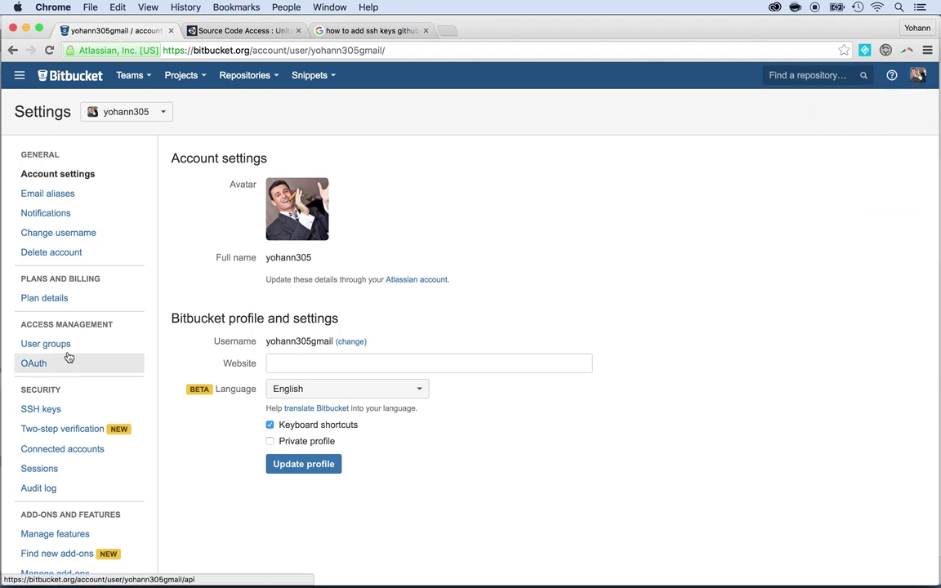
pyautogui.click(42, 412)
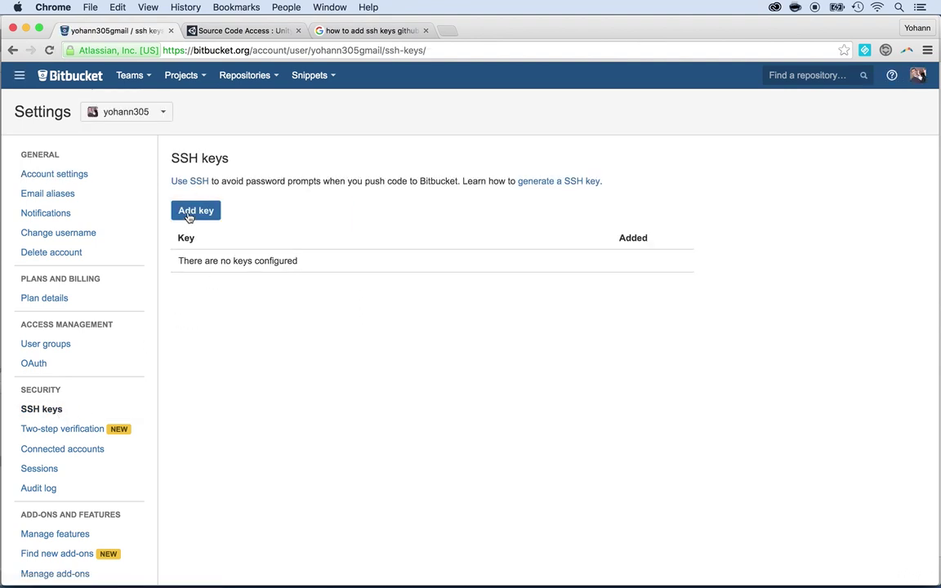
pyautogui.click(188, 212)
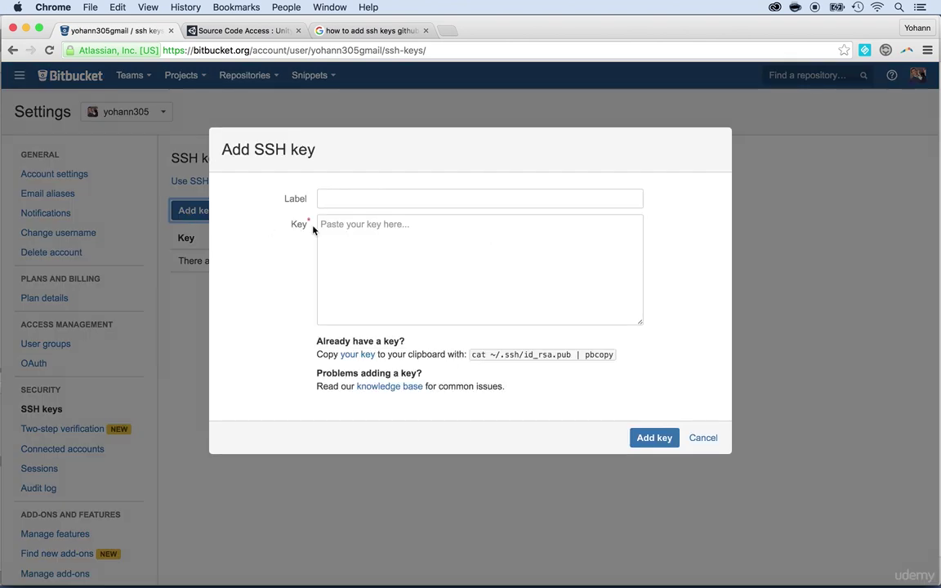
# - Label the key 'Unity game', paste the Cloud Build public key, and save it
pyautogui.click(339, 201)
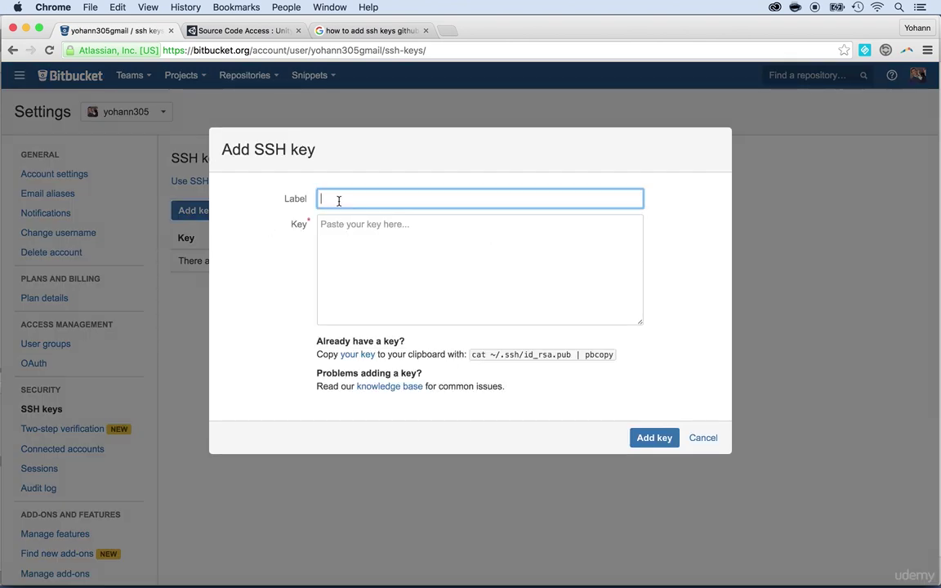
pyautogui.write('Unit')
pyautogui.write('y shssea')
pyautogui.press('BackSpace')
pyautogui.press('BackSpace')
pyautogui.press('BackSpace')
pyautogui.press('BackSpace')
pyautogui.press('BackSpace')
pyautogui.write('game')
pyautogui.click(365, 251)
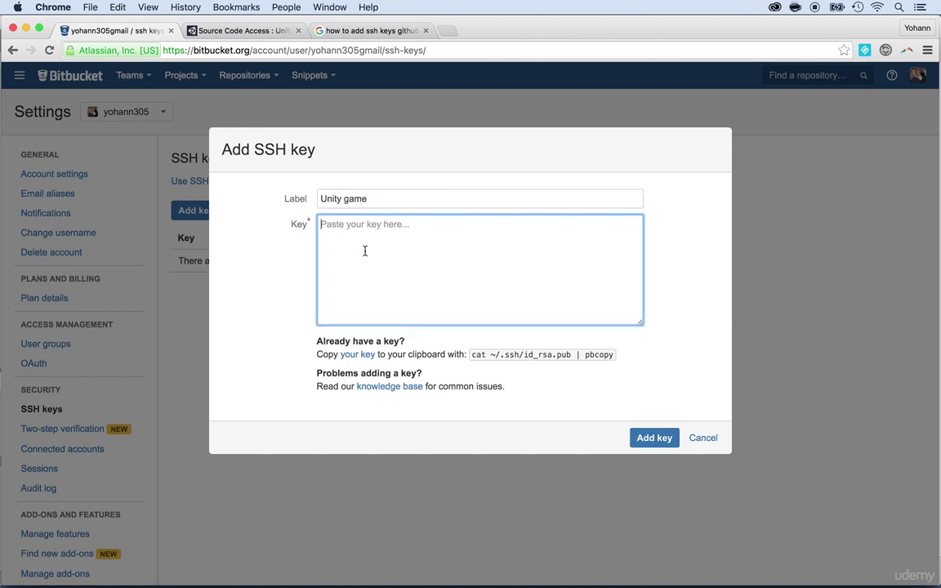
pyautogui.rightClick(365, 251)
pyautogui.click(388, 310)
pyautogui.click(652, 439)
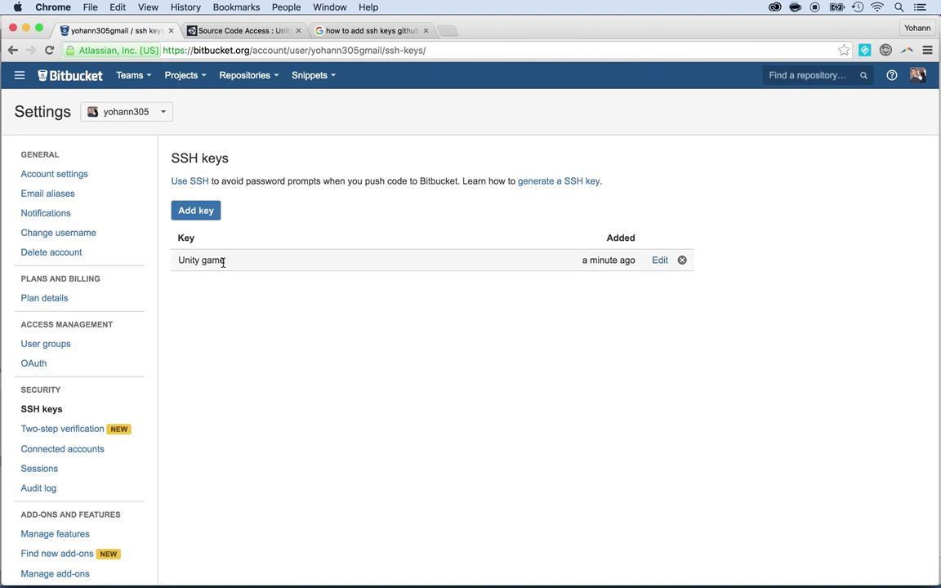
# - Advance Shooter Game's Cloud Build setup from Source Code Access to the Target Setup step
pyautogui.click(249, 31)
pyautogui.scroll(-2, 368, 245)
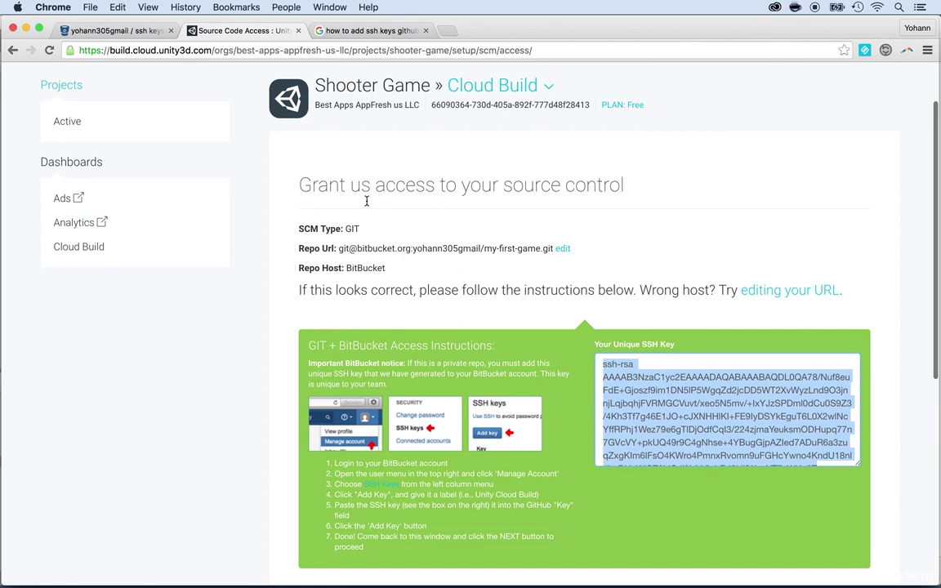
pyautogui.scroll(-4, 366, 201)
pyautogui.click(593, 378)
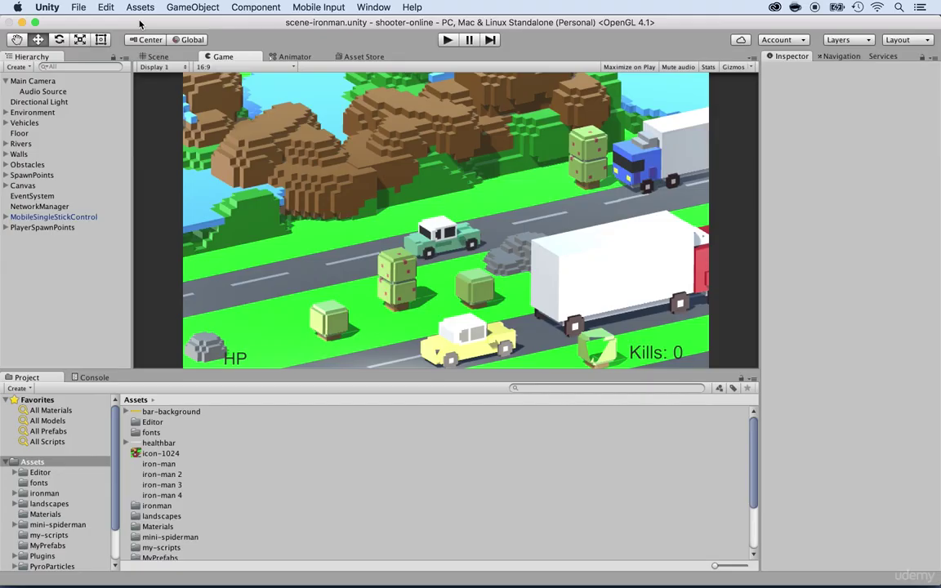
# - Open the Services window from the Window menu and dock it in the central editor area
pyautogui.click(374, 7)
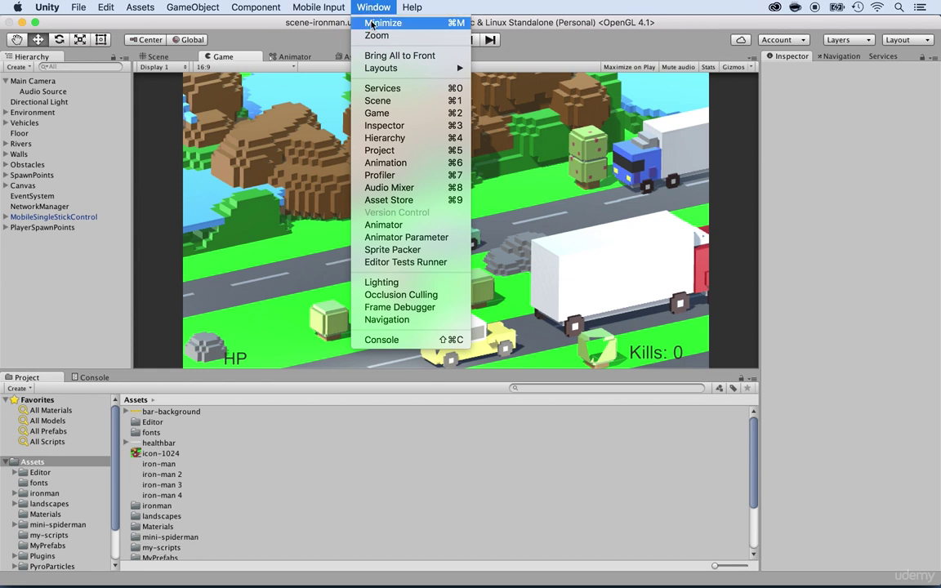
pyautogui.click(379, 88)
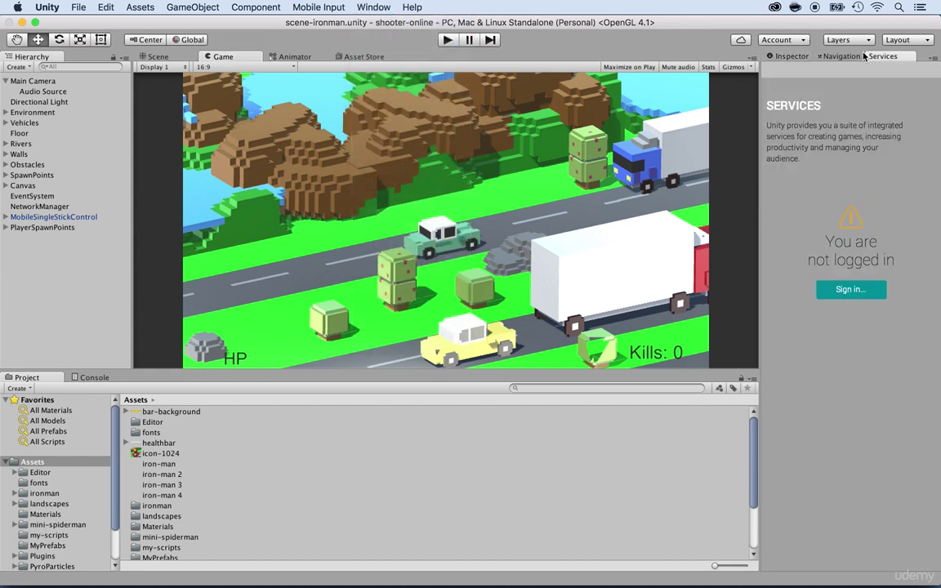
pyautogui.moveTo(864, 56); pyautogui.dragTo(404, 59)
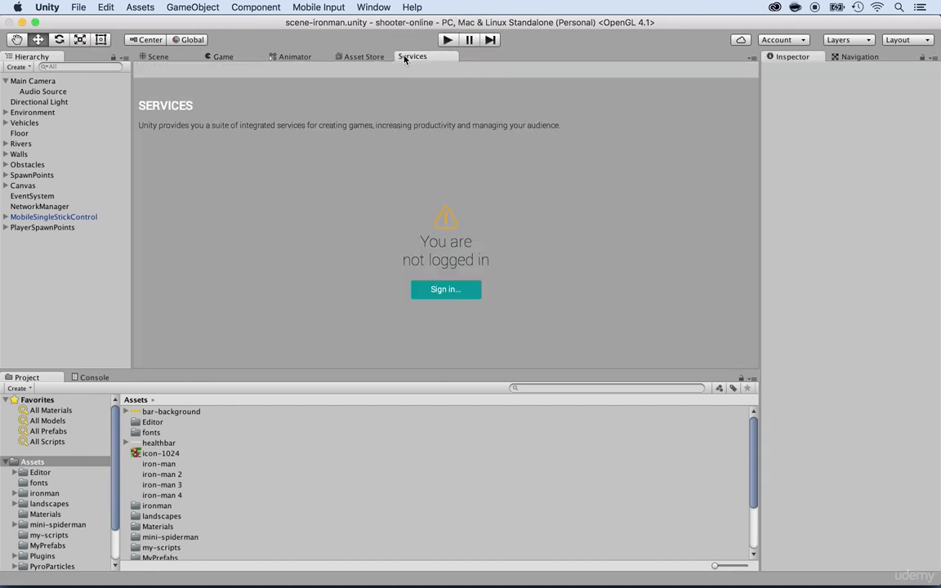
# - Sign in to the Unity account from the Services panel with the account e-mail and password
pyautogui.click(428, 291)
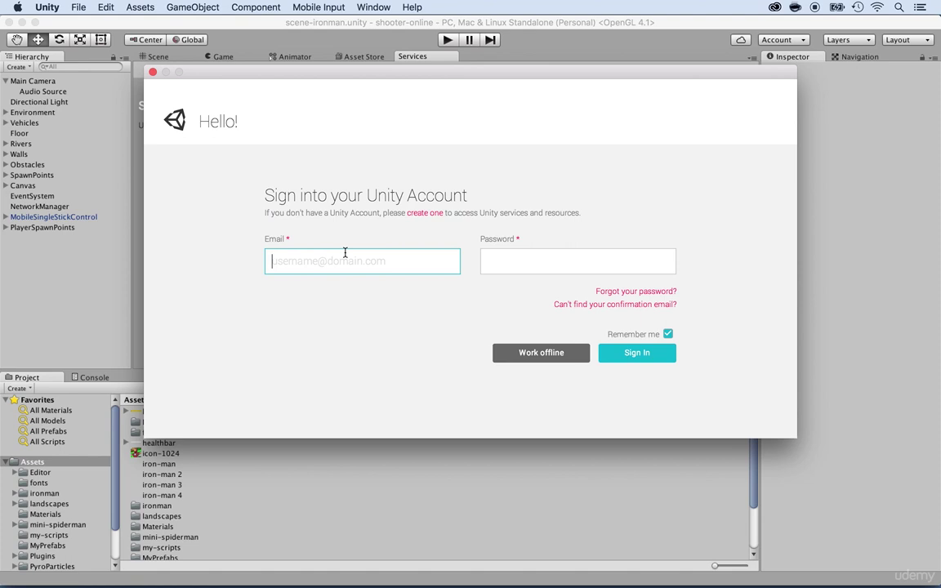
pyautogui.press('Tab')
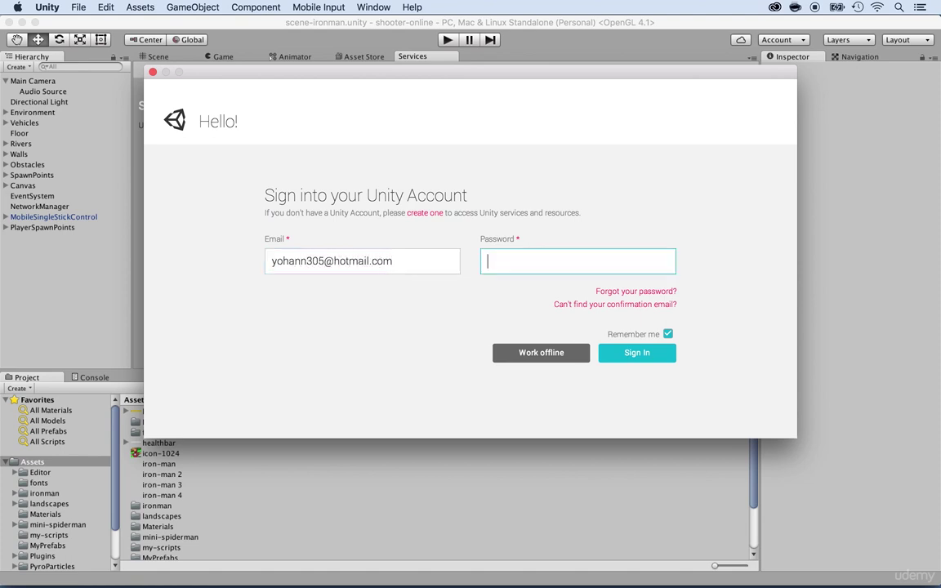
pyautogui.write('********')
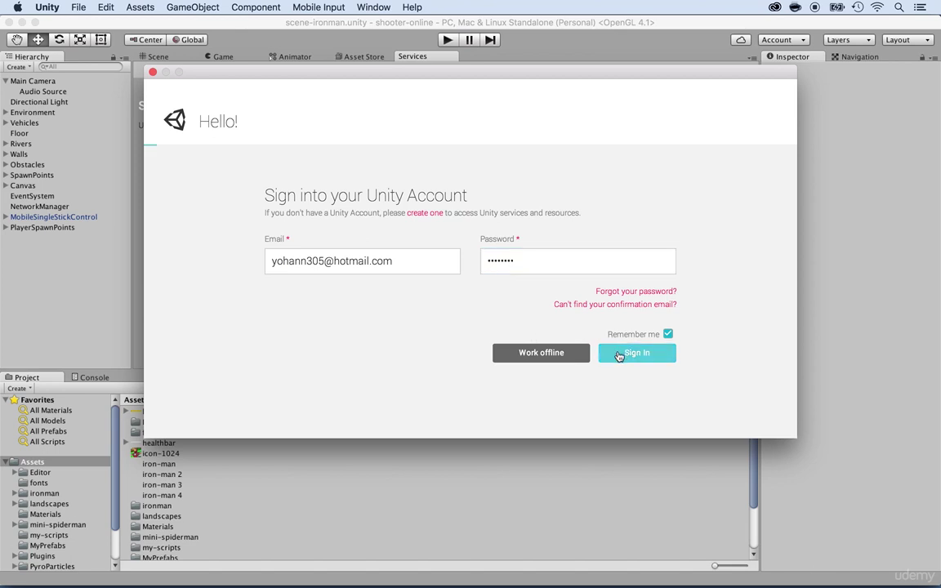
pyautogui.click(662, 353)
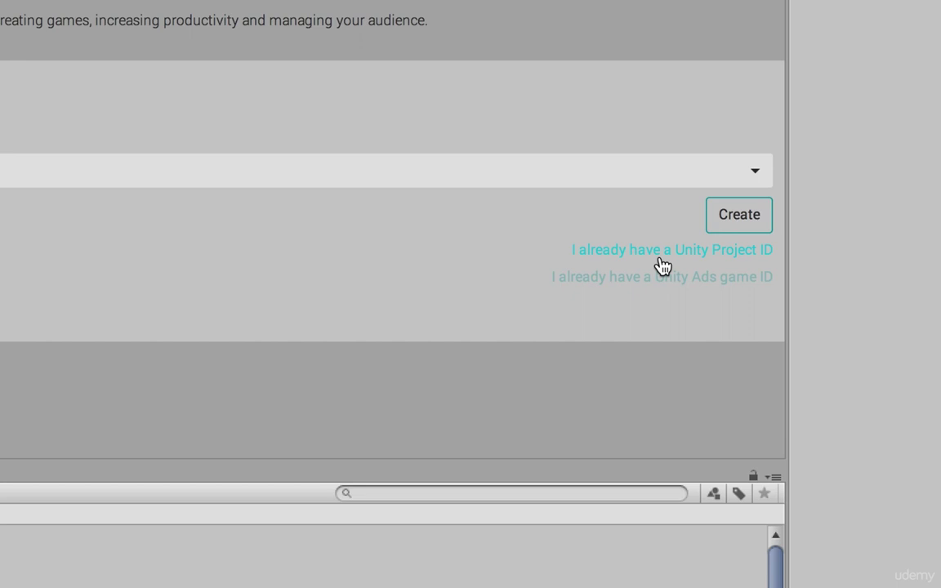
# - Link the editor to the existing 'Multiplayer Shooter Test' Unity Project ID and confirm
pyautogui.click(659, 259)
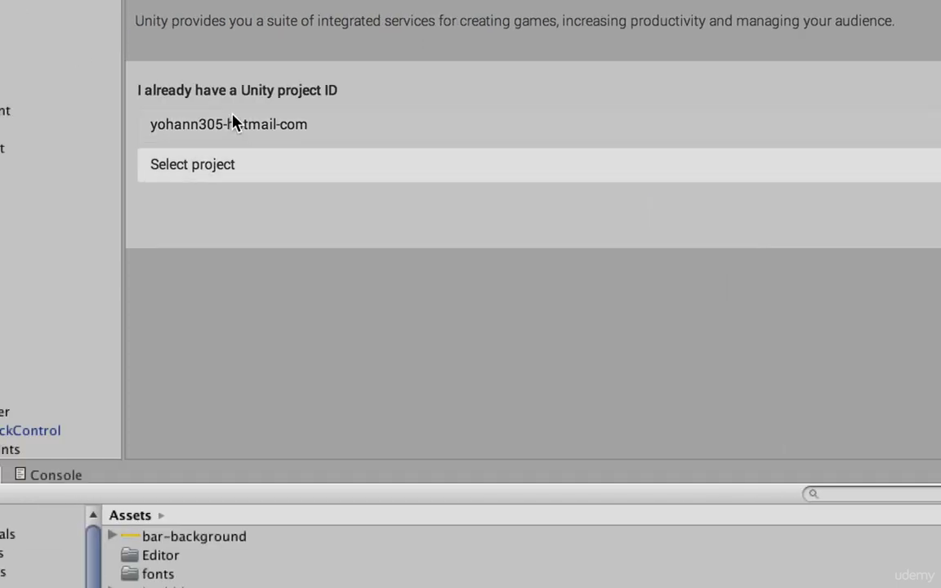
pyautogui.click(233, 171)
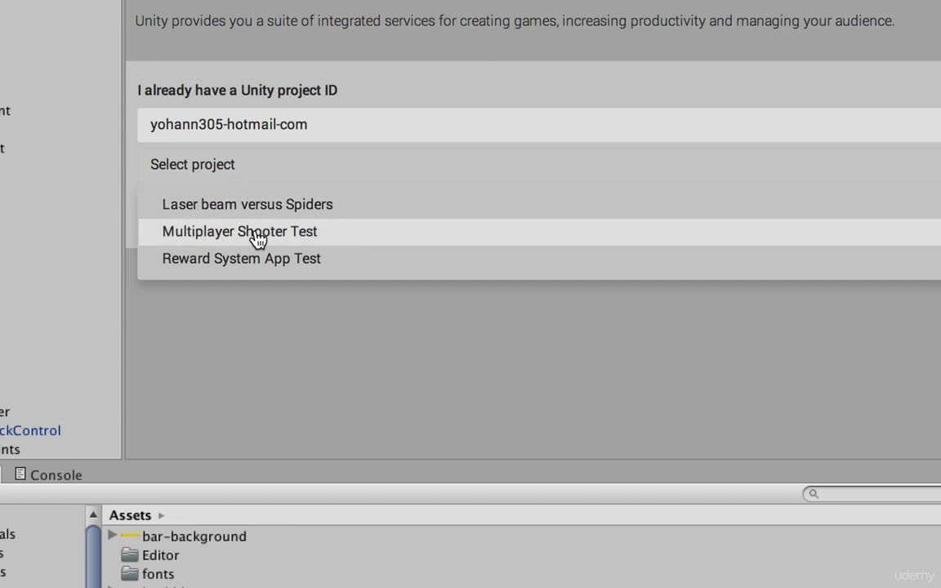
pyautogui.click(257, 233)
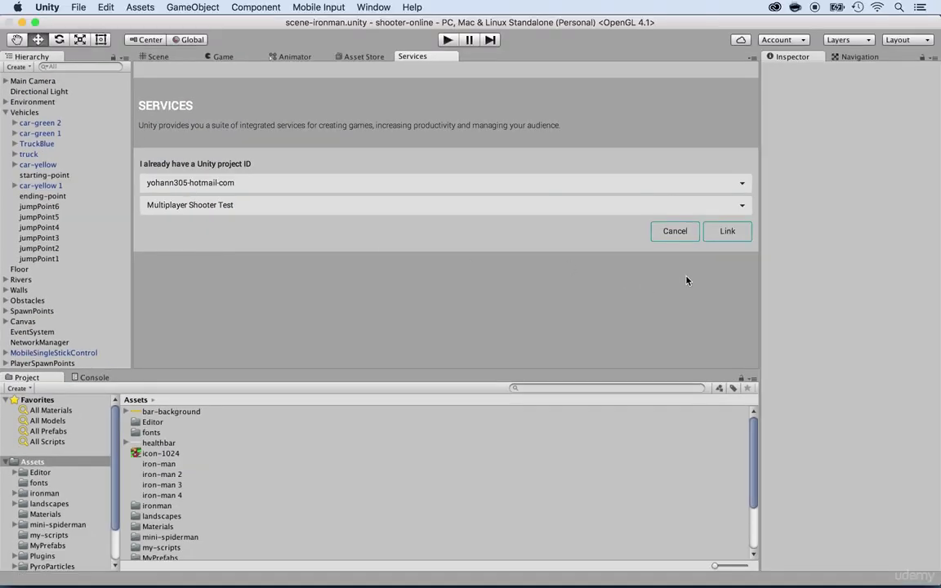
pyautogui.click(725, 234)
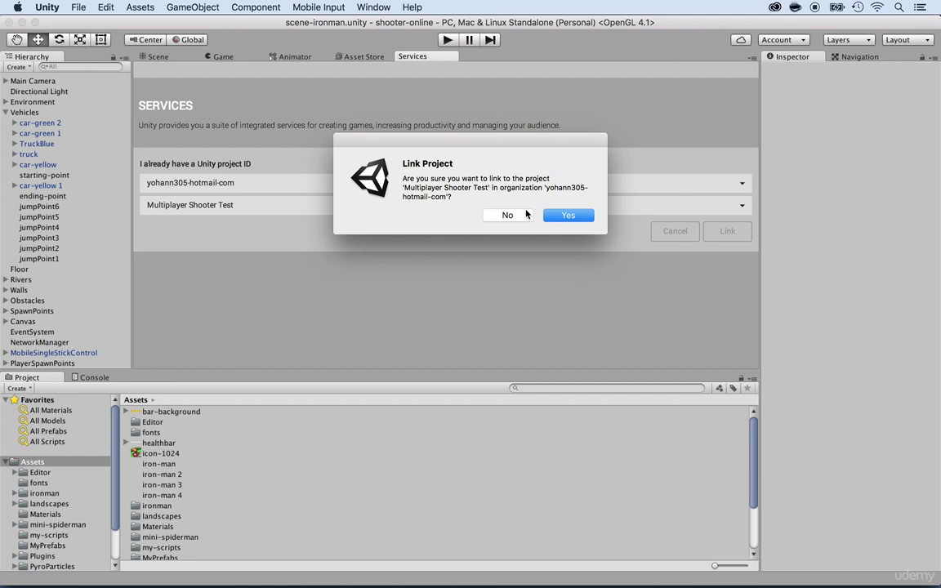
pyautogui.click(557, 216)
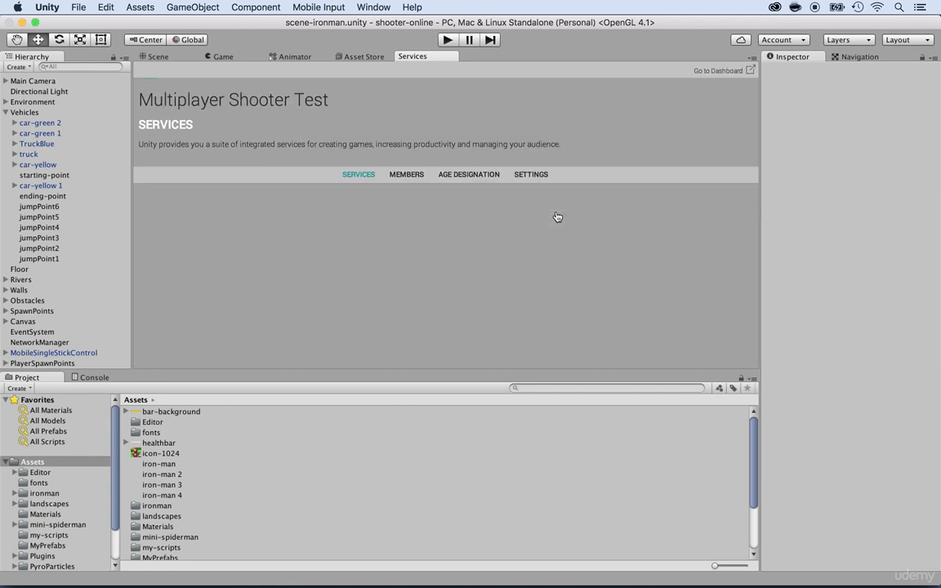
# - Scroll down the Services list and open the Multiplayer service details page
pyautogui.scroll(-5, 556, 217)
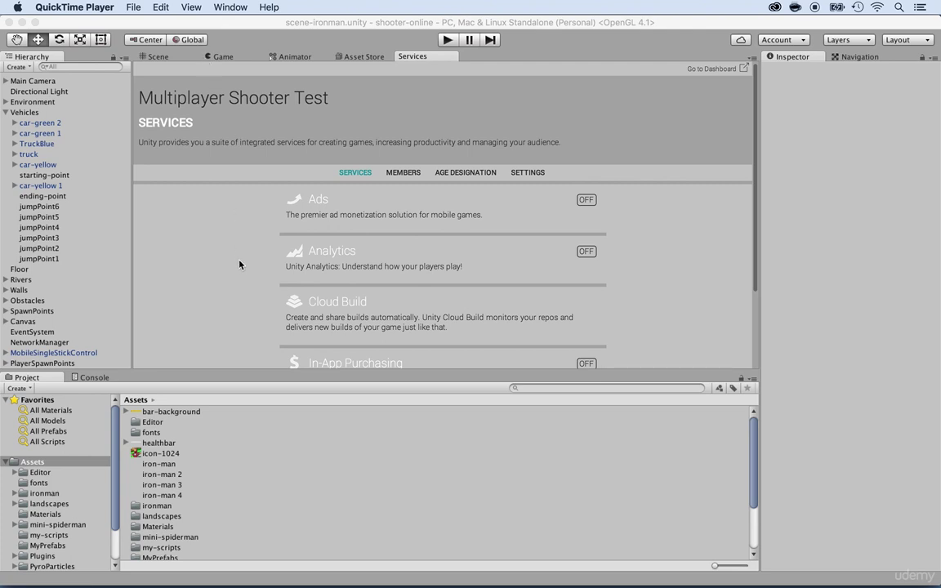
pyautogui.scroll(-3, 290, 253)
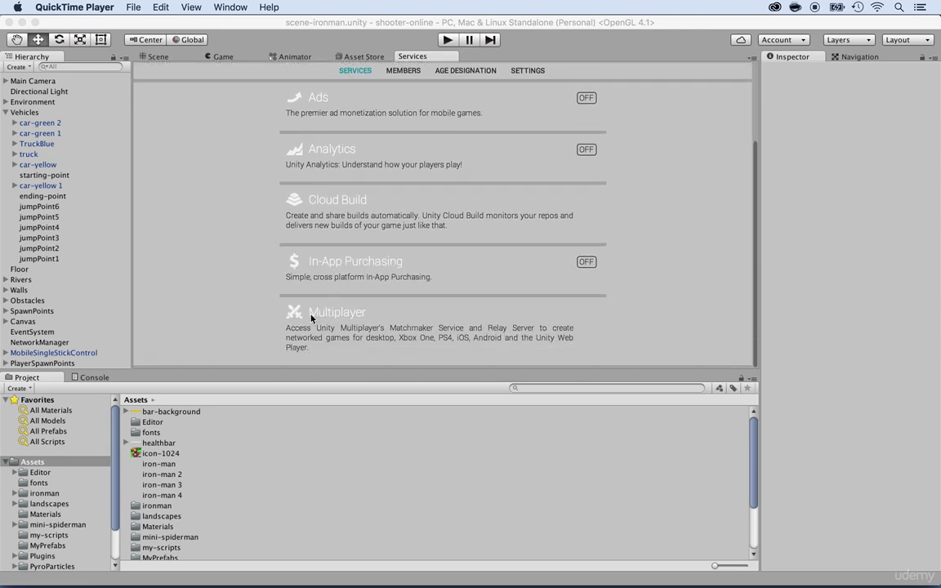
pyautogui.click(325, 310)
pyautogui.click(314, 313)
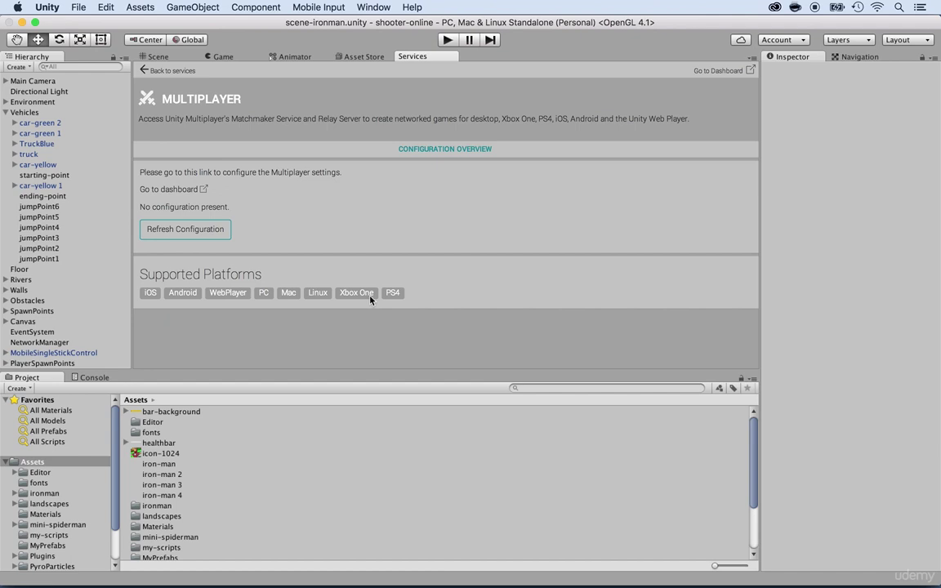
# - Open Multiplayer settings on the web dashboard and accept the Multiplayer EULA with OK
pyautogui.click(160, 193)
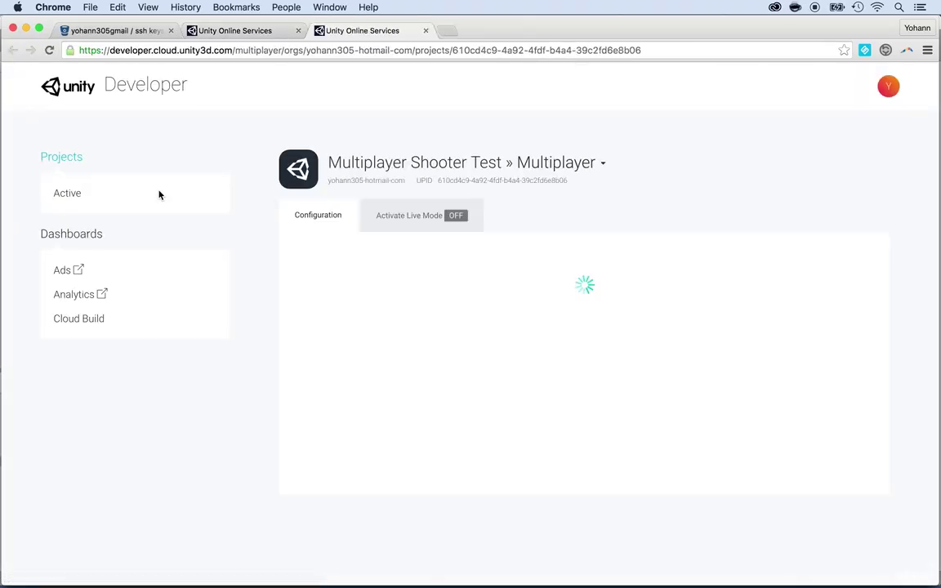
pyautogui.scroll(-15, 299, 330)
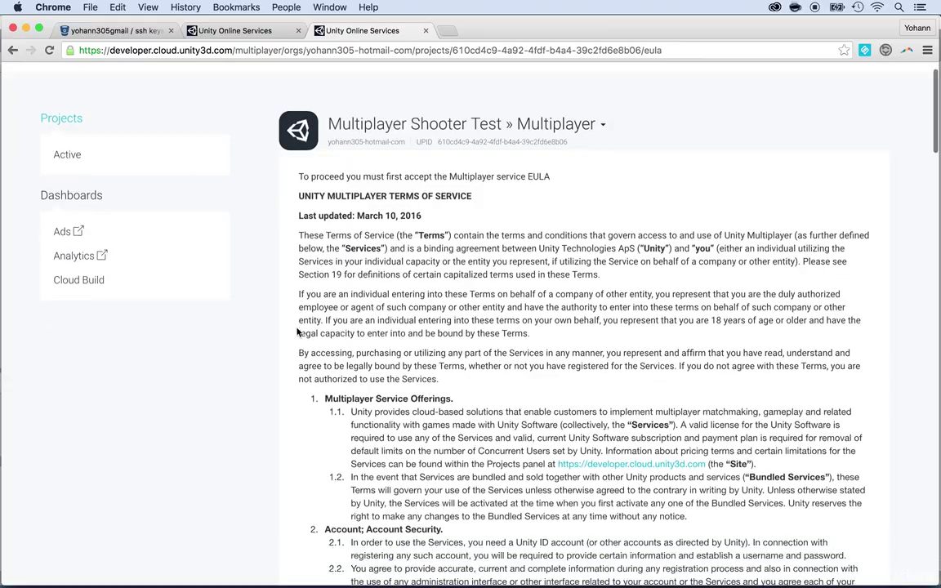
pyautogui.scroll(-15, 297, 331)
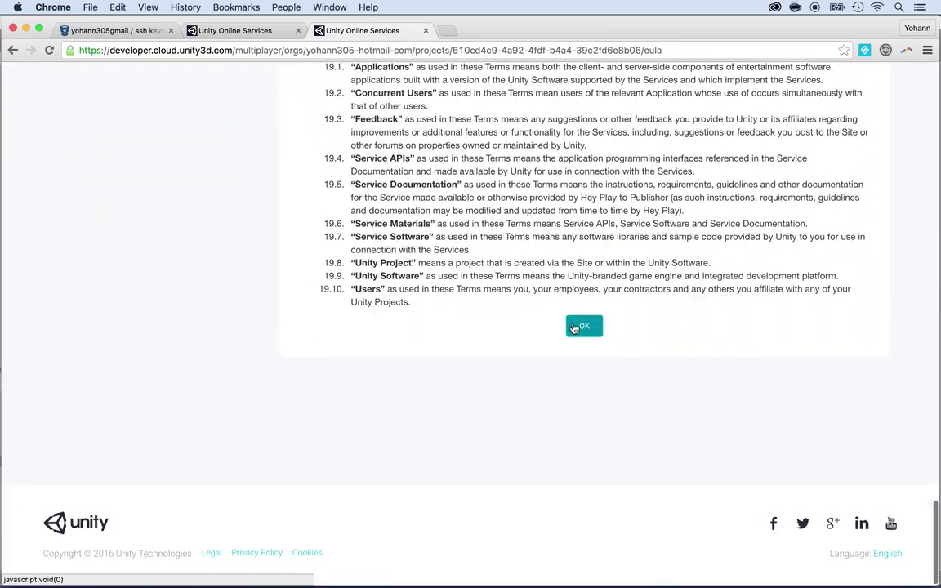
pyautogui.click(575, 327)
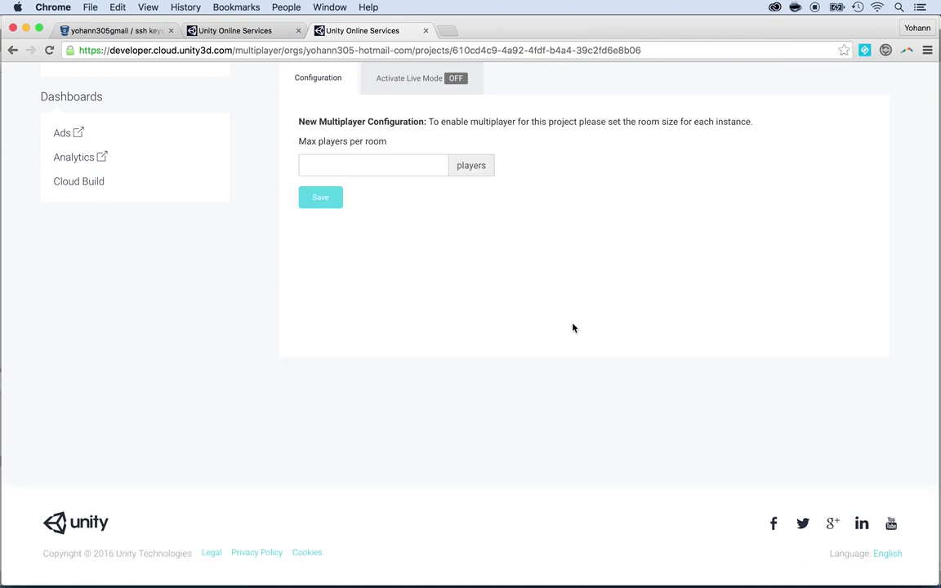
pyautogui.scroll(1, 391, 253)
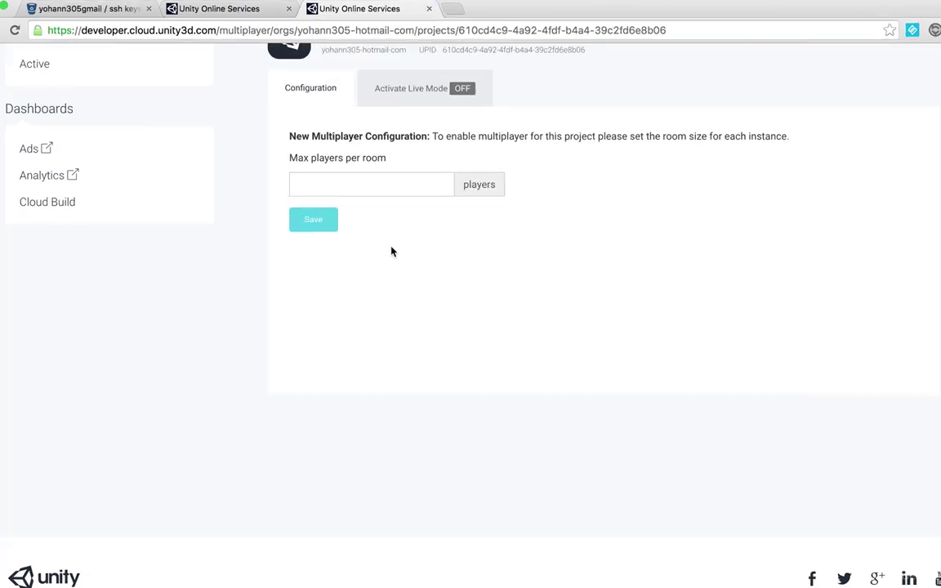
pyautogui.scroll(3, 390, 252)
# - Set Max players per room to 4, save, and review the CCU usage overview
pyautogui.click(370, 184)
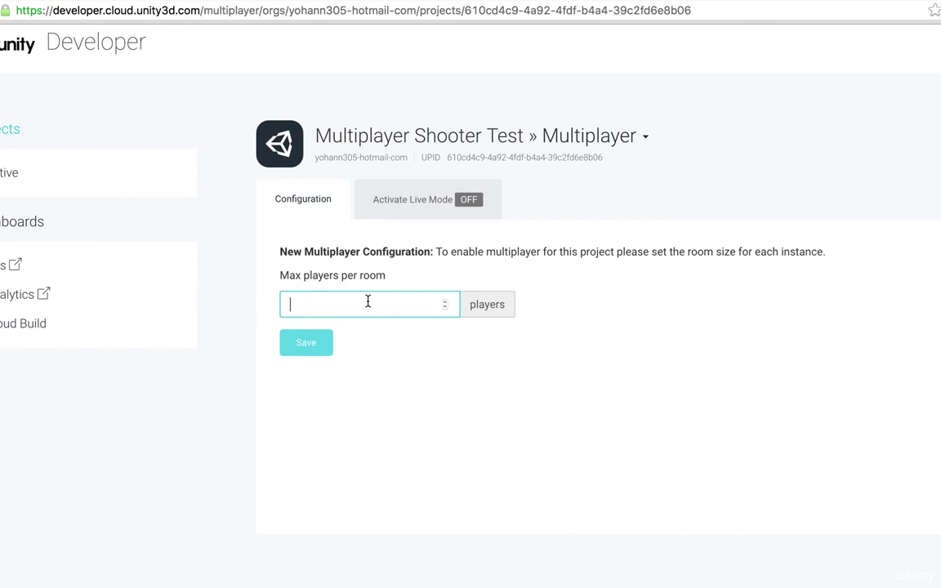
pyautogui.write('4')
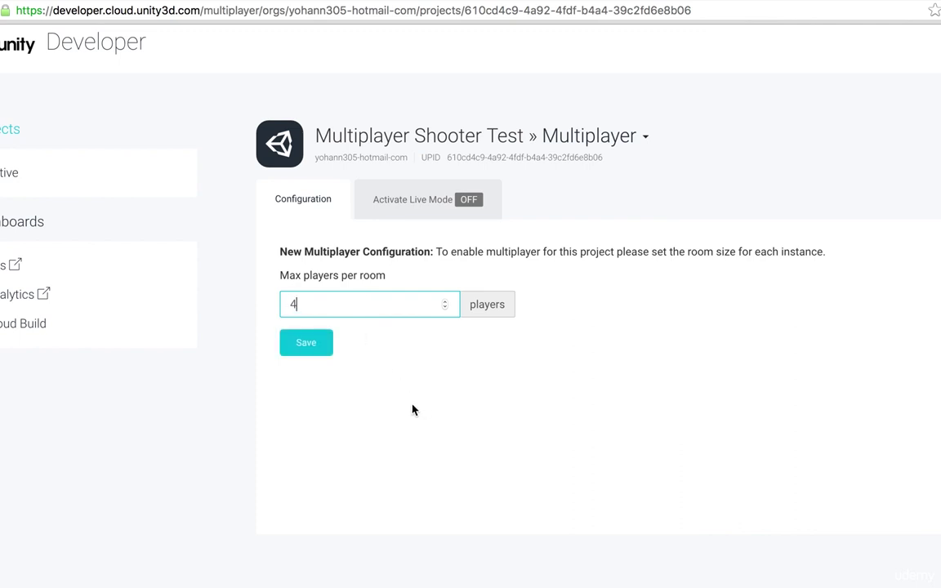
pyautogui.click(304, 343)
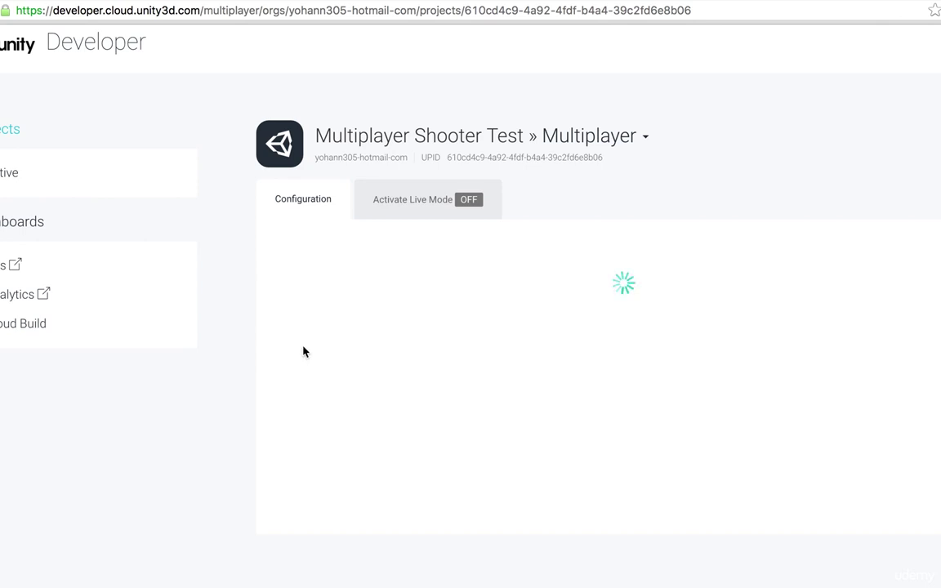
pyautogui.scroll(-1, 303, 352)
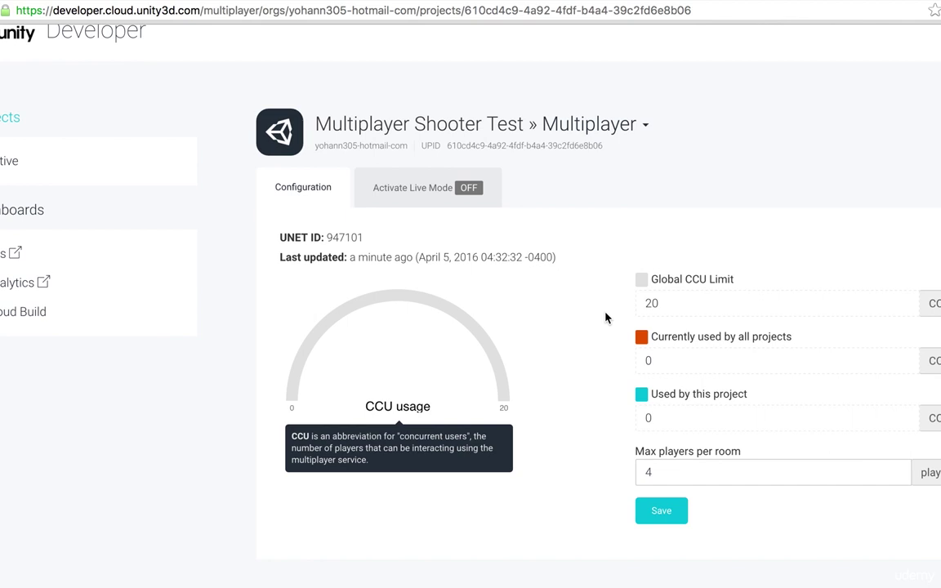
pyautogui.scroll(-2, 546, 335)
pyautogui.scroll(-1, 546, 336)
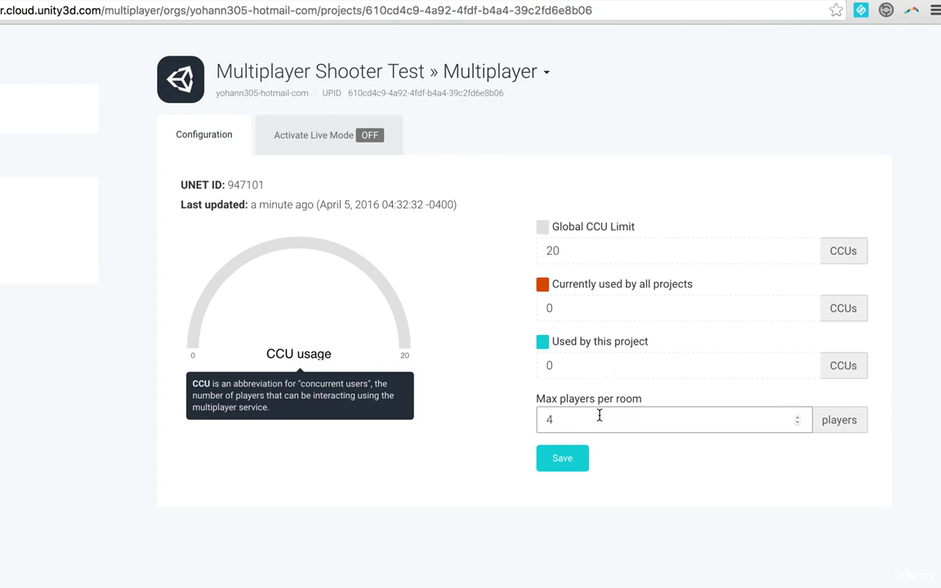
# - Open the Activate Live Mode request form and enter fps as the game genre
pyautogui.click(280, 135)
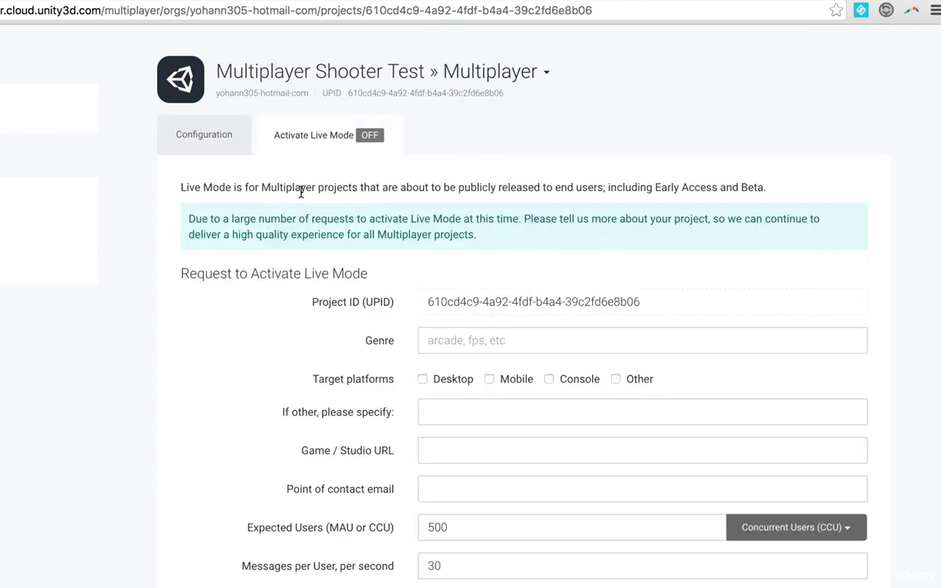
pyautogui.scroll(-1, 306, 245)
pyautogui.scroll(-1, 307, 255)
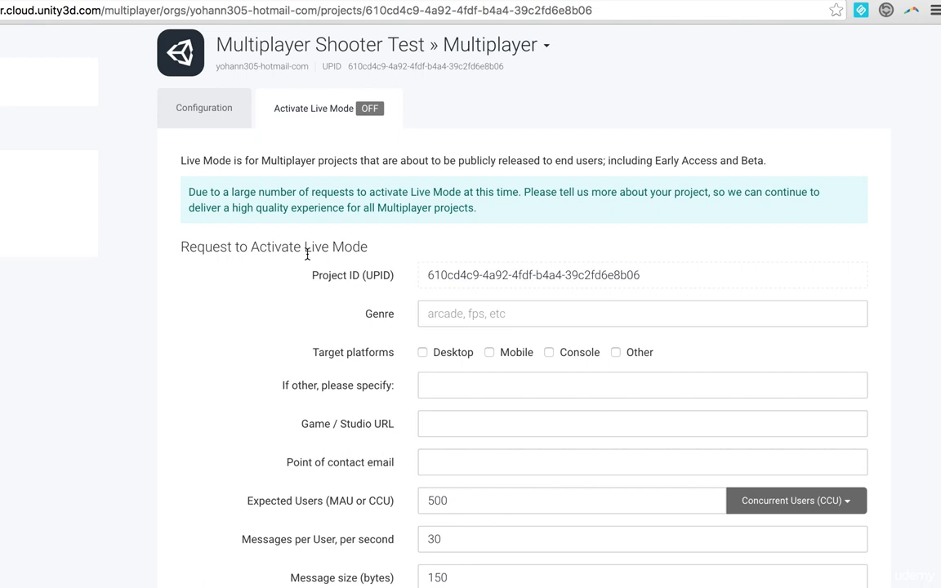
pyautogui.click(440, 319)
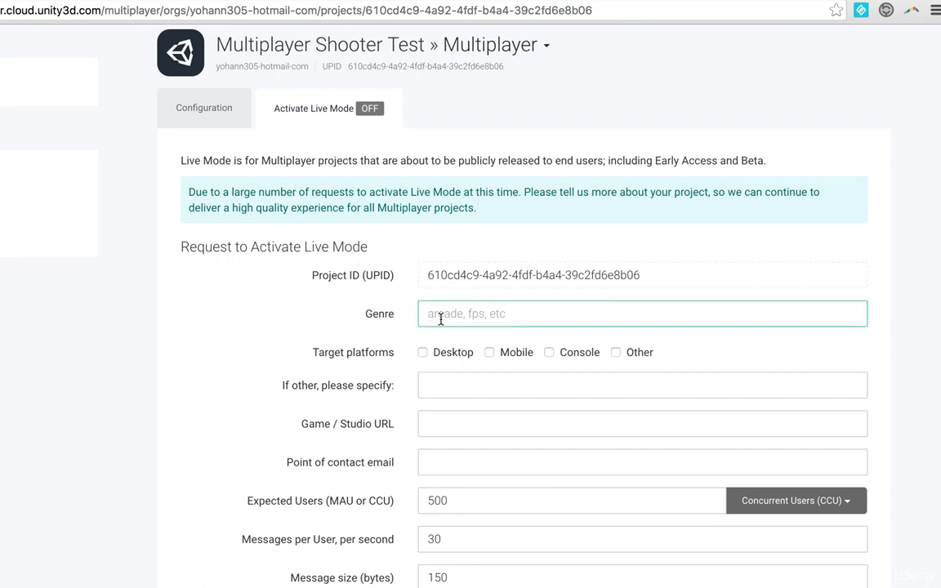
pyautogui.write('fps')
pyautogui.press('Tab')
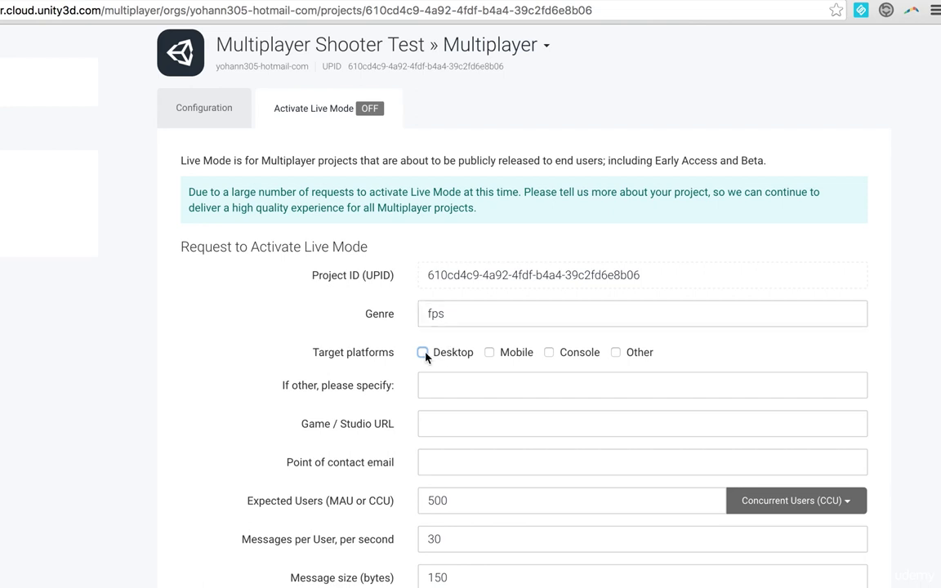
pyautogui.click(457, 357)
pyautogui.click(489, 352)
pyautogui.scroll(-2, 490, 355)
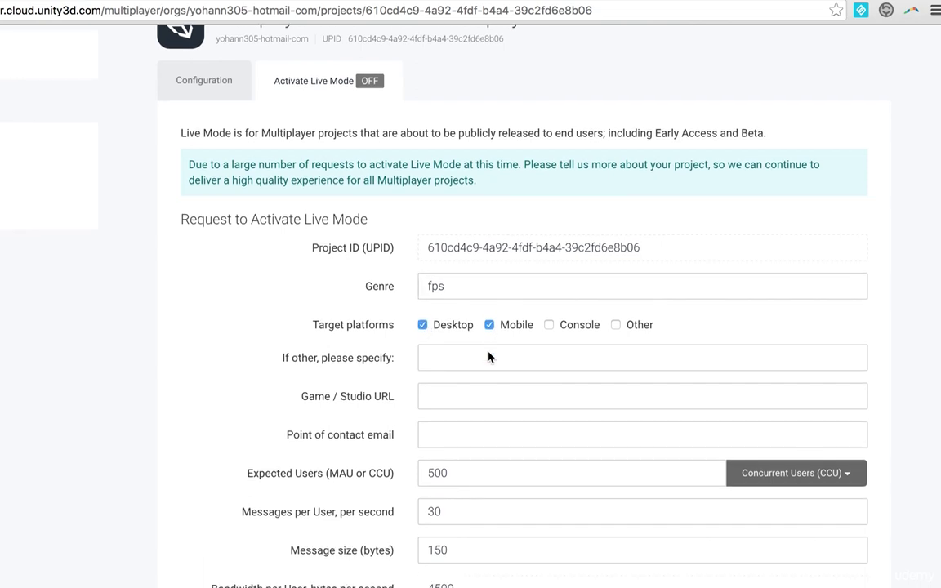
pyautogui.scroll(-4, 488, 351)
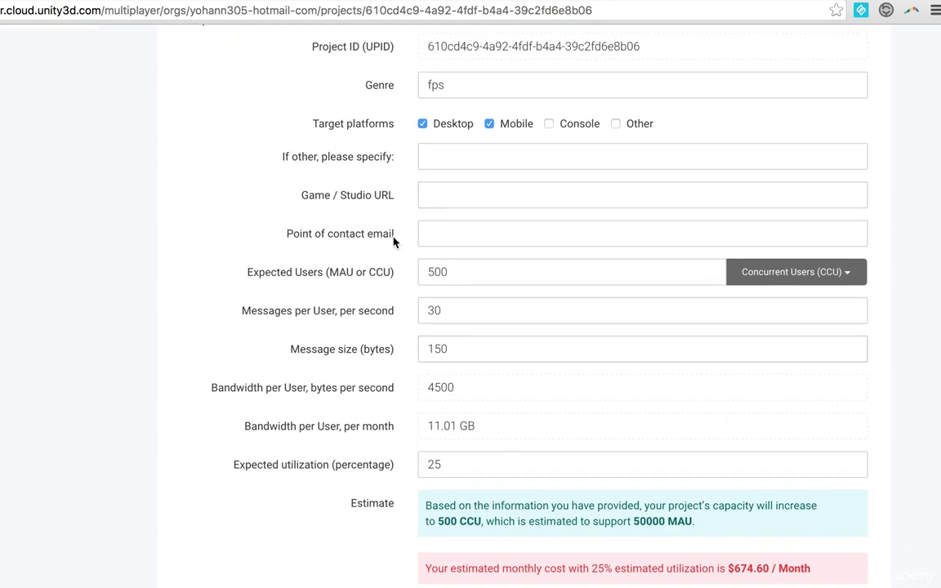
pyautogui.click(443, 201)
pyautogui.write('ww')
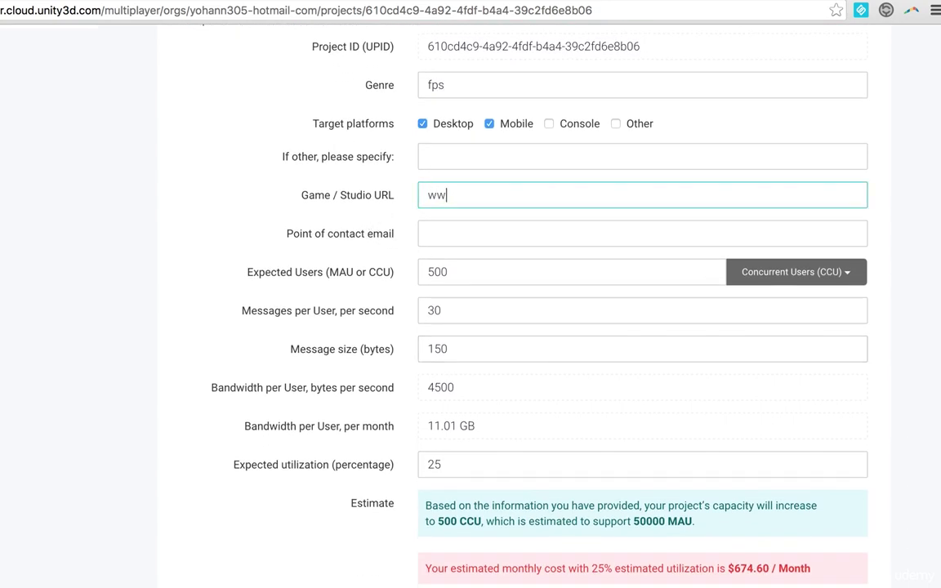
pyautogui.write('w.appsfresh.com')
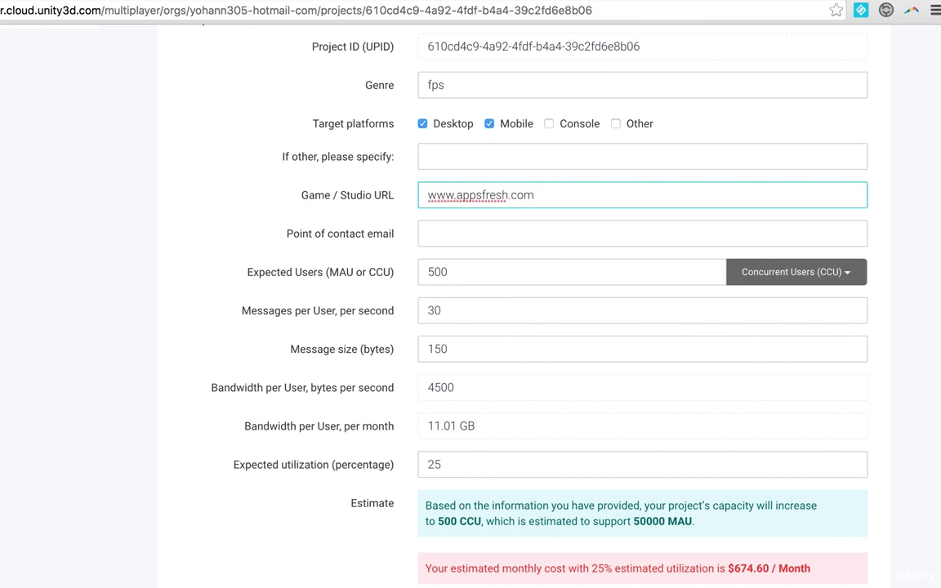
pyautogui.click(441, 240)
pyautogui.scroll(-1, 460, 346)
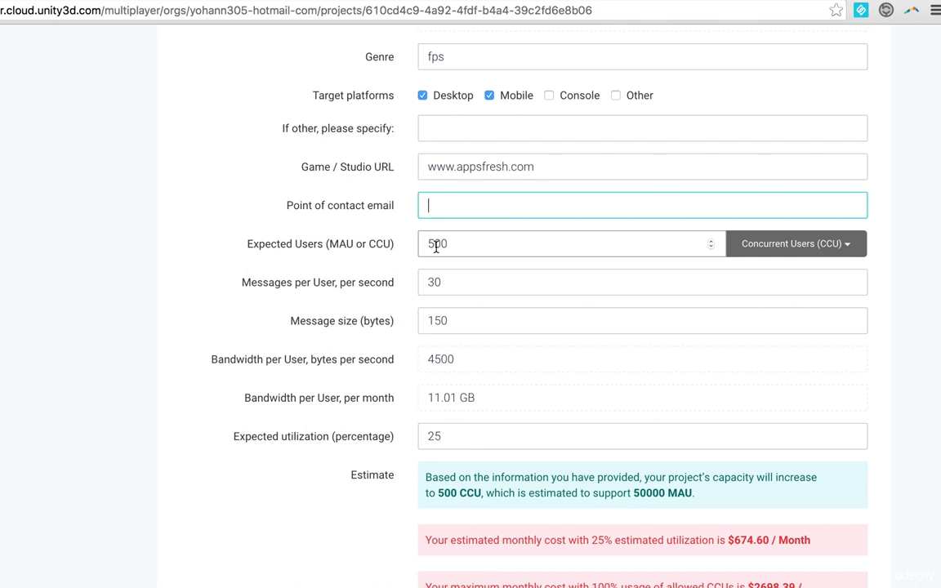
# - Change Expected Users to 10 CCU and tick the terms and $0.49/GB charge agreements
pyautogui.doubleClick(436, 246)
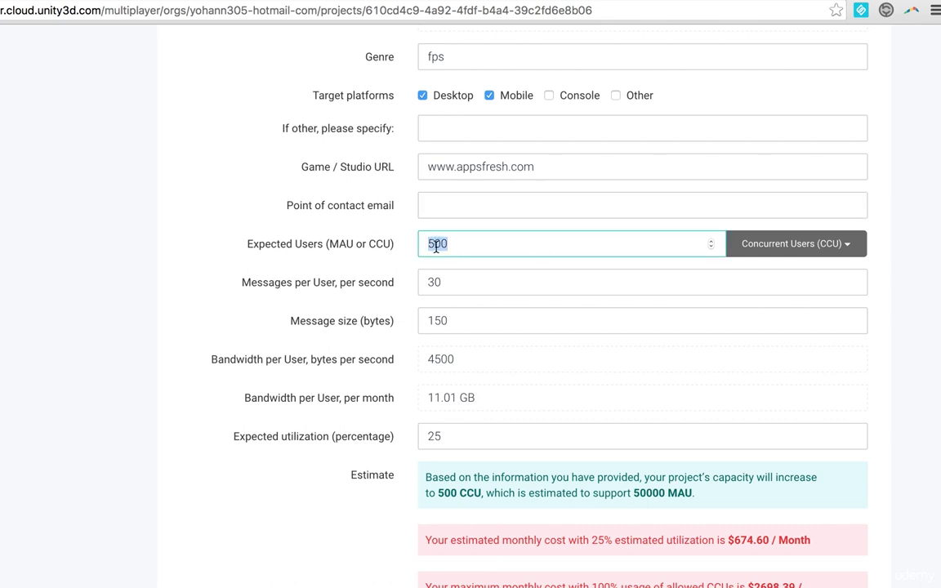
pyautogui.write('10')
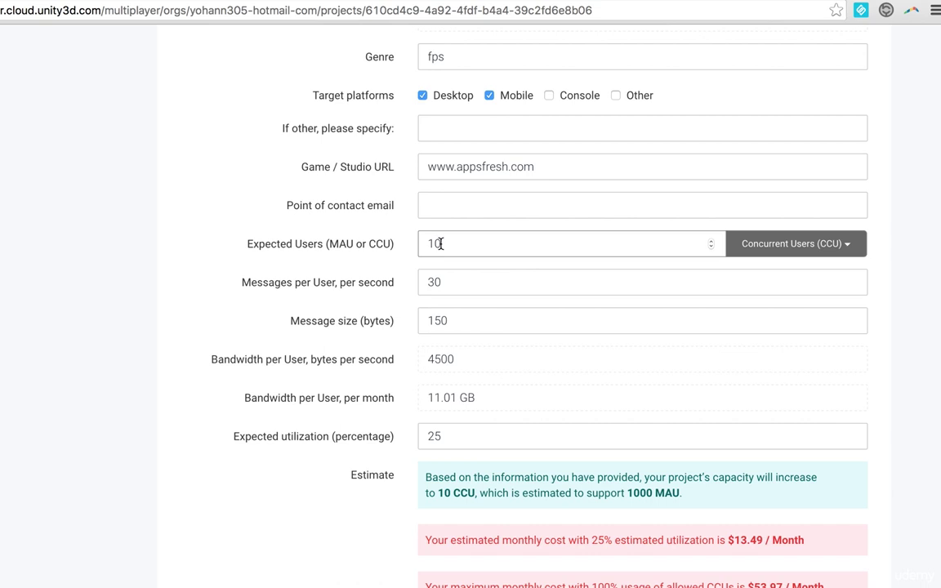
pyautogui.scroll(-1, 448, 262)
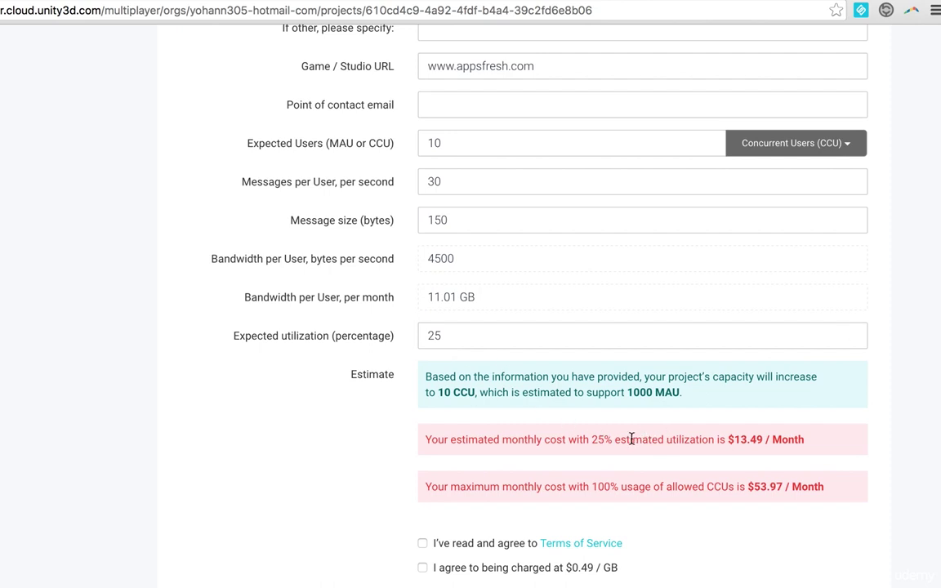
pyautogui.scroll(4, 631, 439)
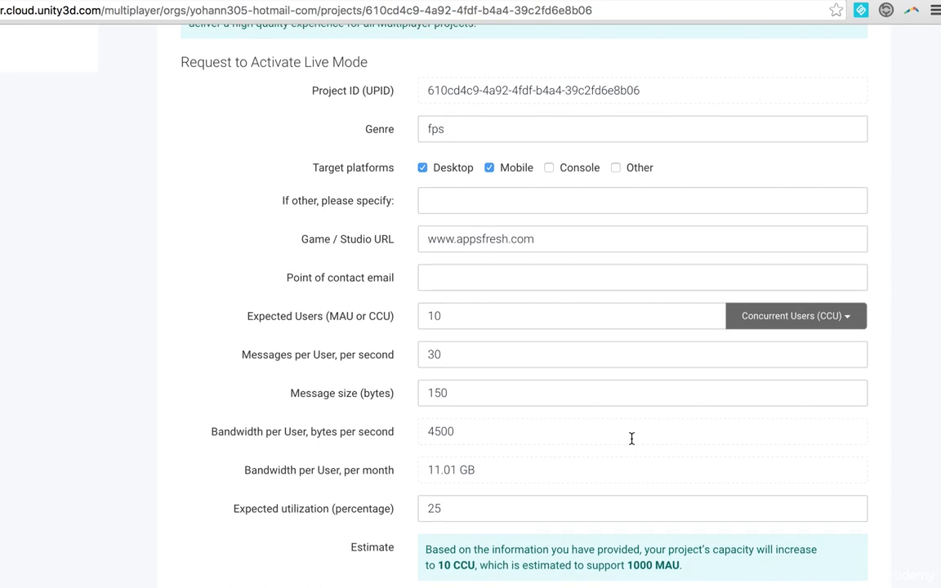
pyautogui.scroll(-3, 521, 343)
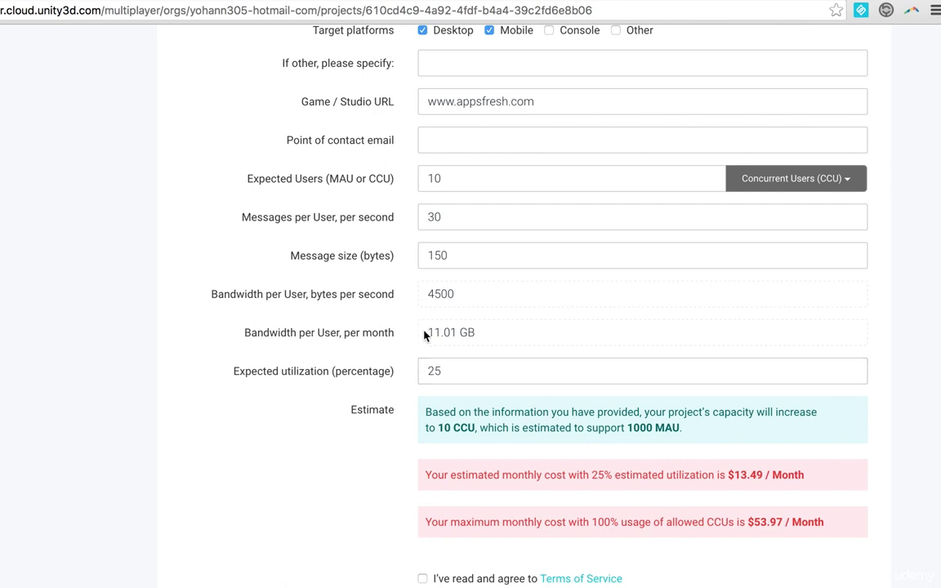
pyautogui.doubleClick(461, 332)
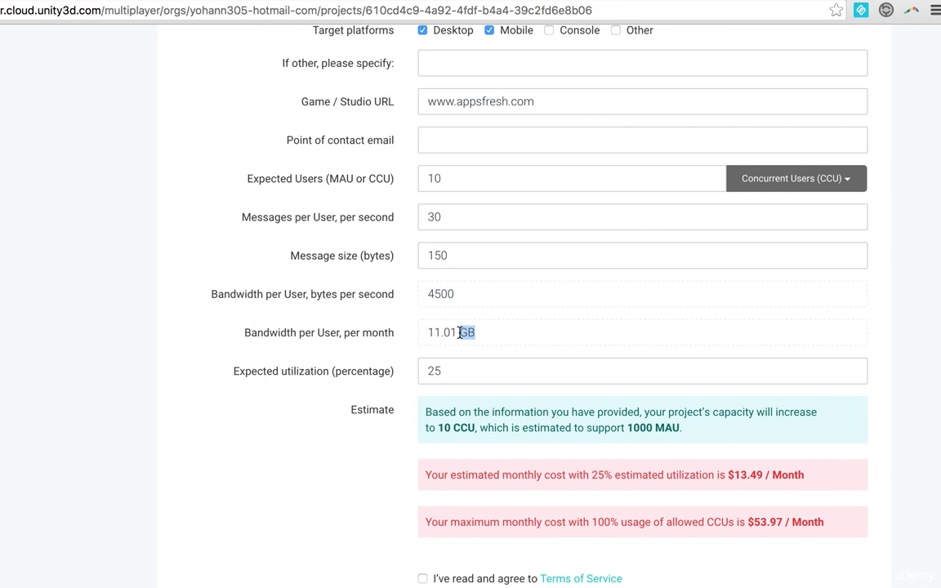
pyautogui.scroll(1, 460, 332)
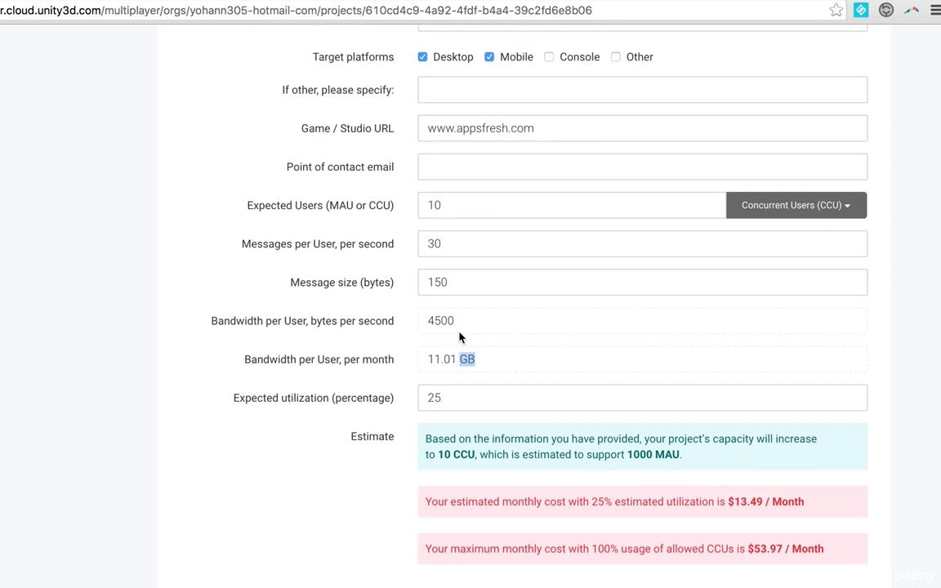
pyautogui.scroll(-8, 517, 512)
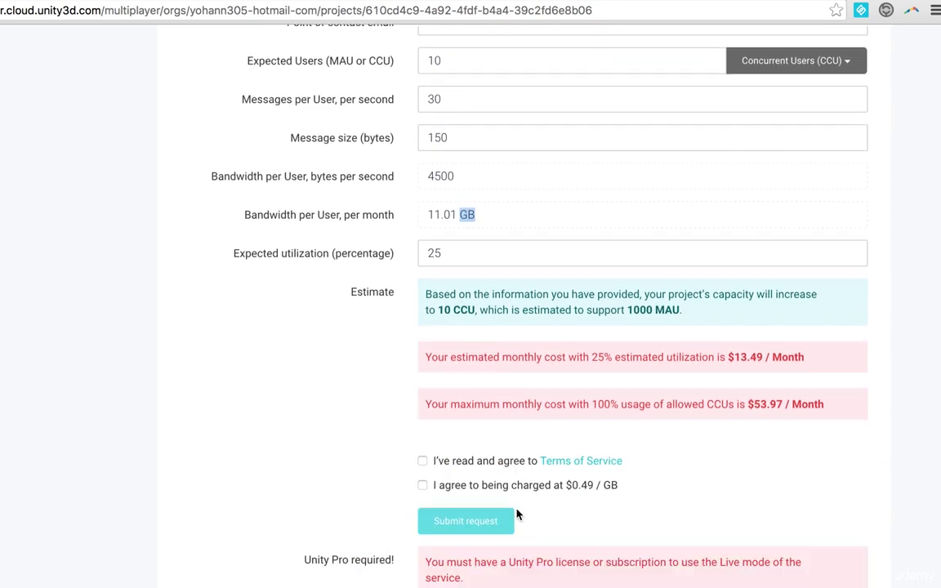
pyautogui.scroll(-1, 517, 514)
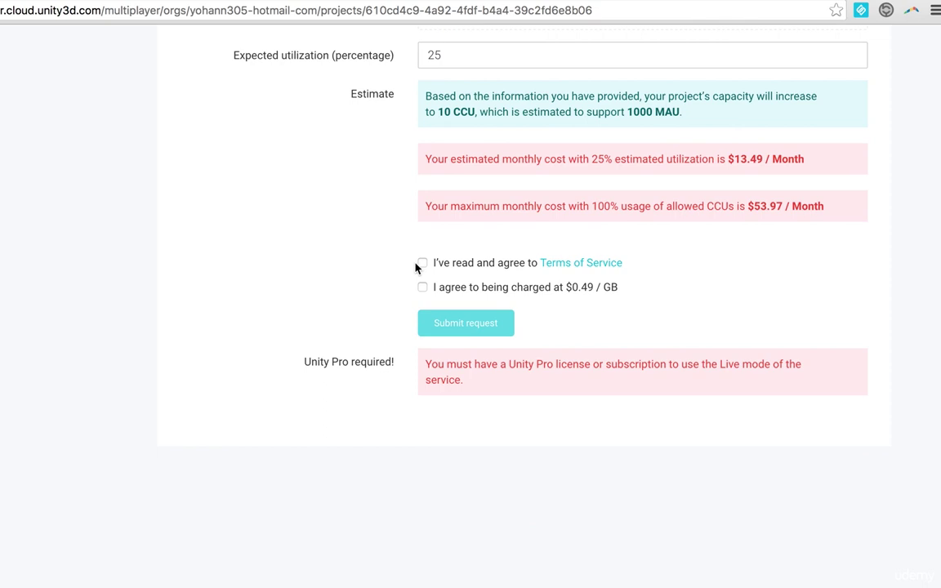